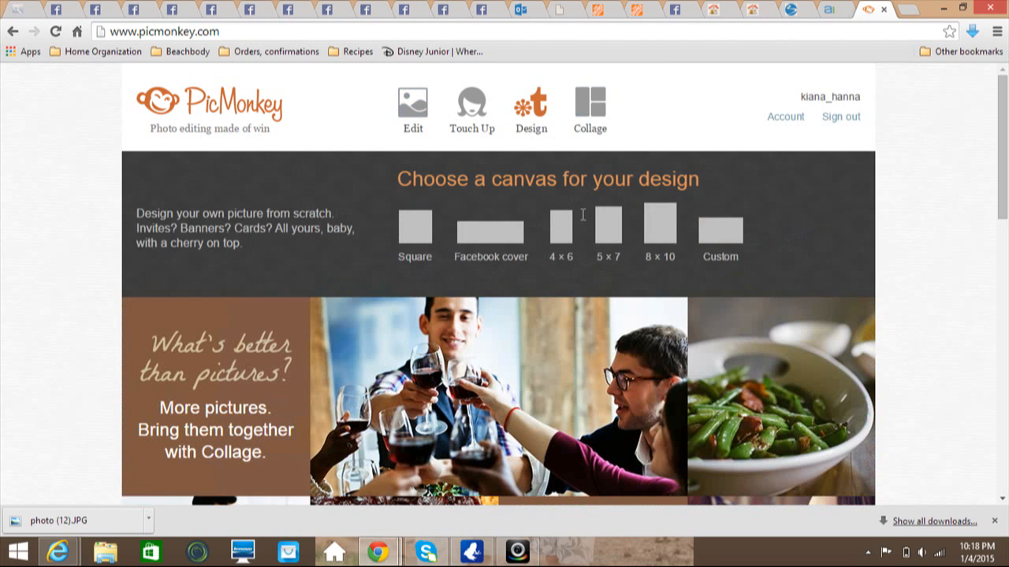
# - Create a blank custom-size design canvas 1000 pixels wide in landscape format
pyautogui.click(722, 230)
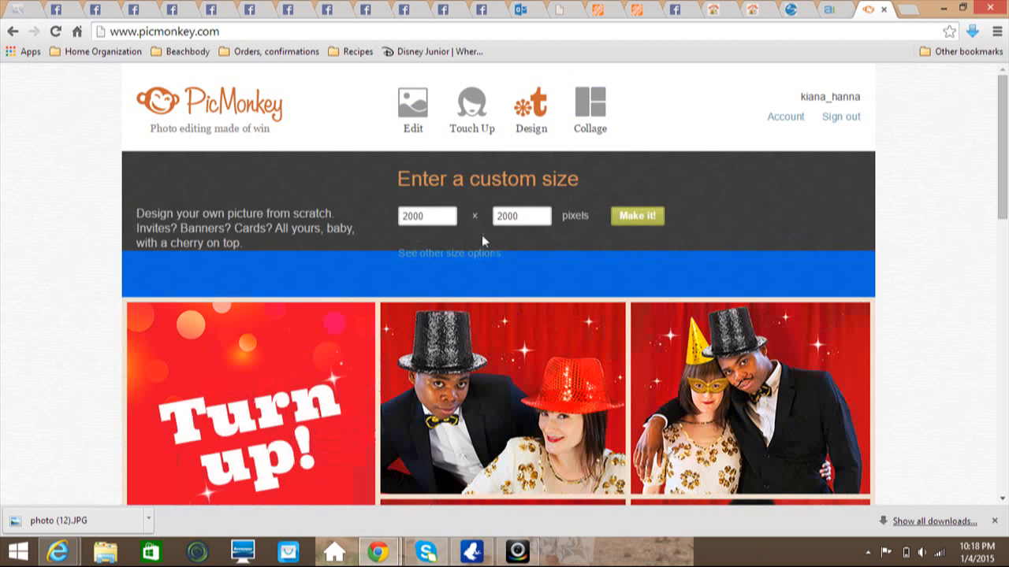
pyautogui.click(430, 218)
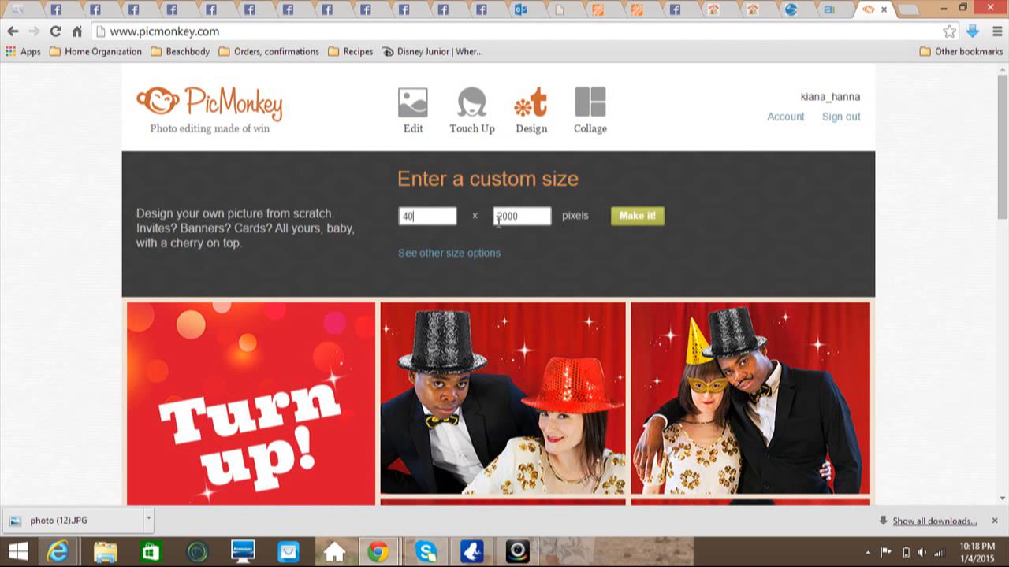
pyautogui.press('BackSpace')
pyautogui.press('BackSpace')
pyautogui.write('1000')
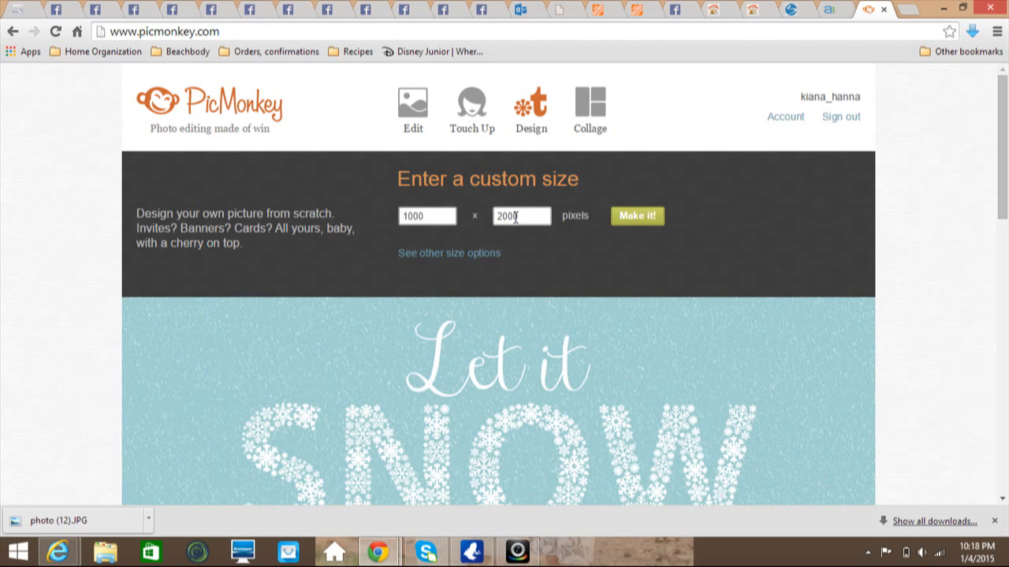
pyautogui.click(533, 223)
pyautogui.press('BackSpace')
pyautogui.press('BackSpace')
pyautogui.write('6')
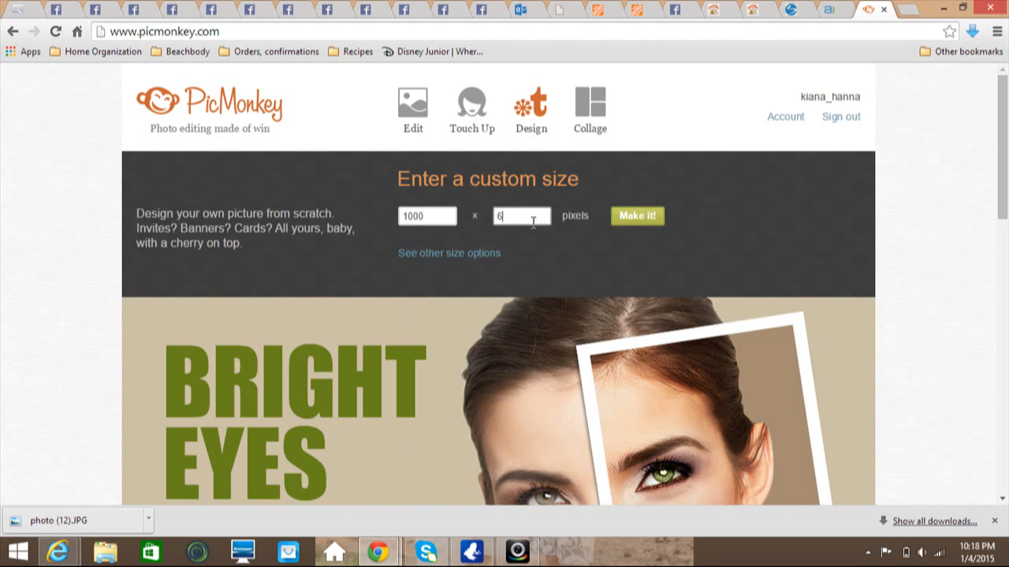
pyautogui.click(638, 216)
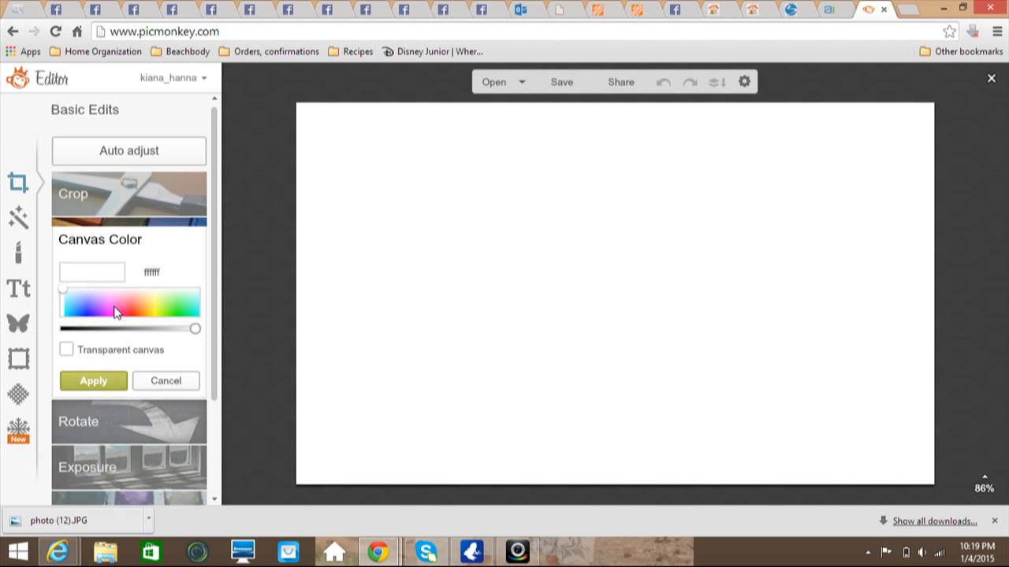
# - Set the canvas color to turquoise green 56ffbc, apply it and switch to the overlays
pyautogui.click(178, 302)
pyautogui.click(194, 309)
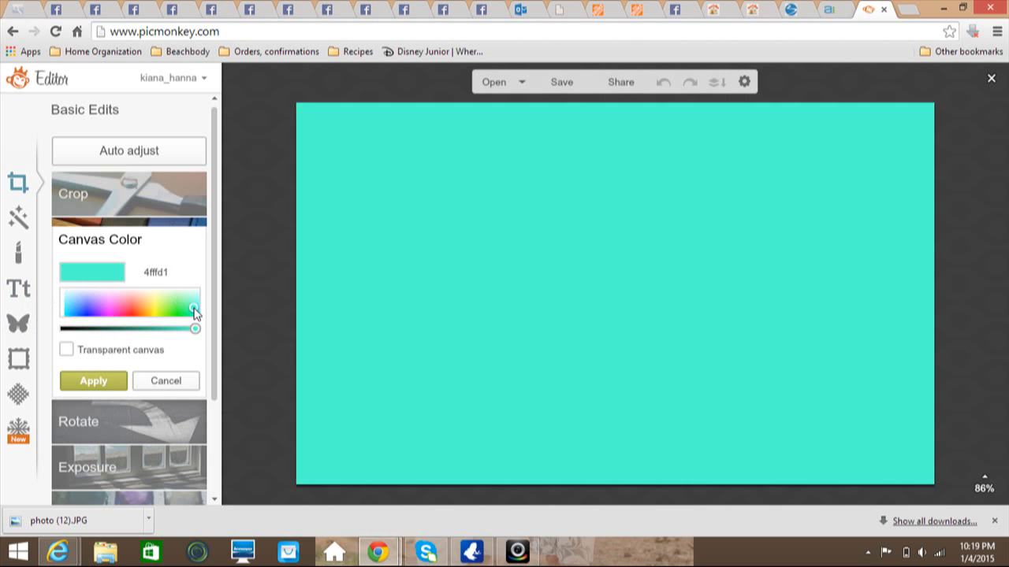
pyautogui.click(169, 298)
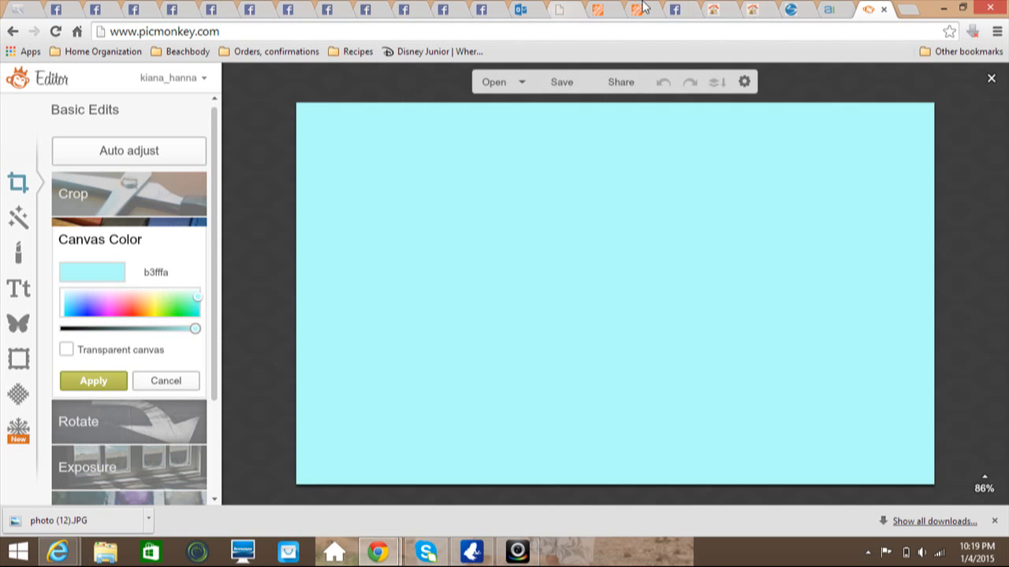
pyautogui.click(177, 307)
pyautogui.click(138, 312)
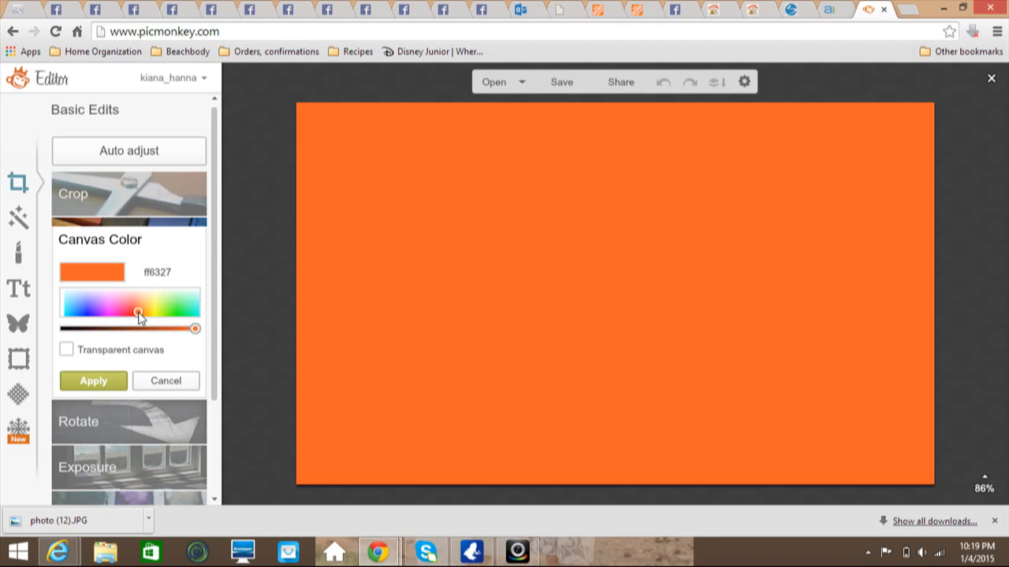
pyautogui.click(186, 308)
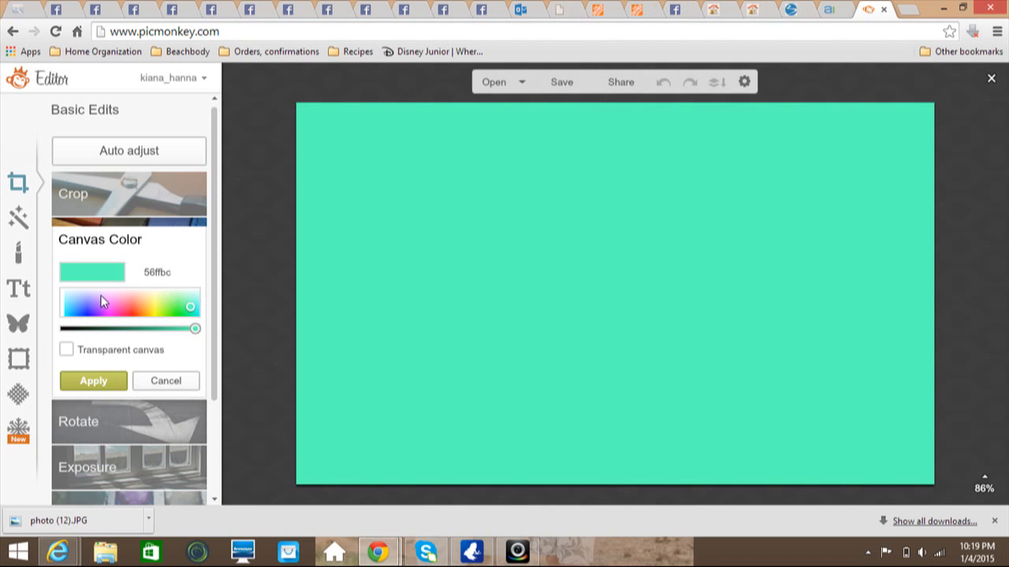
pyautogui.click(14, 331)
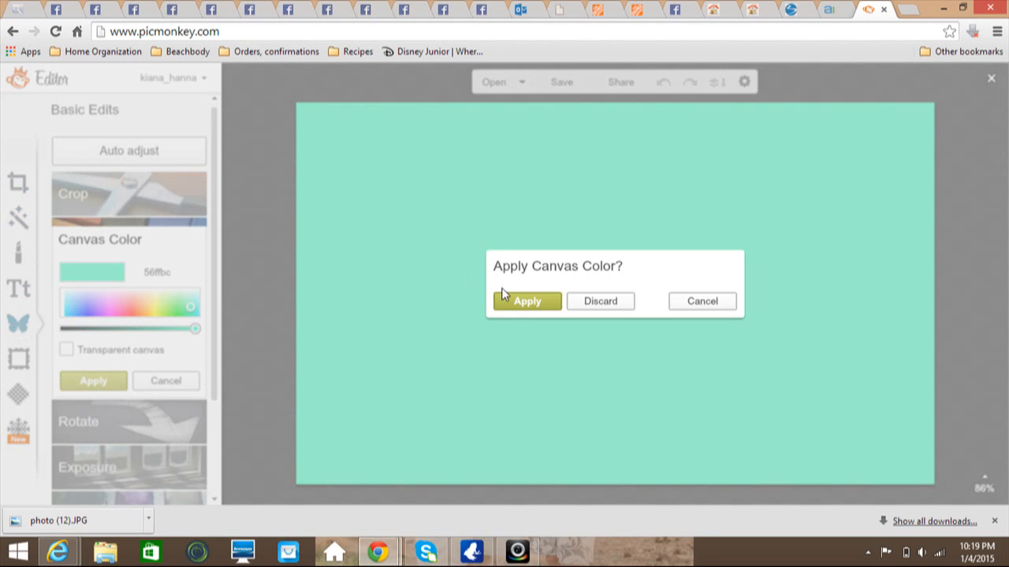
pyautogui.click(510, 305)
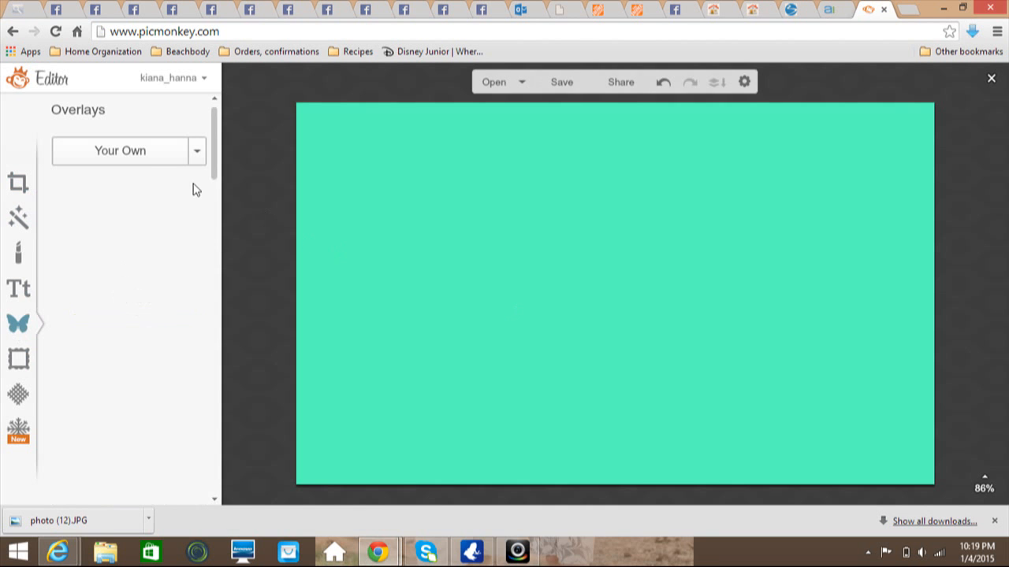
pyautogui.click(142, 157)
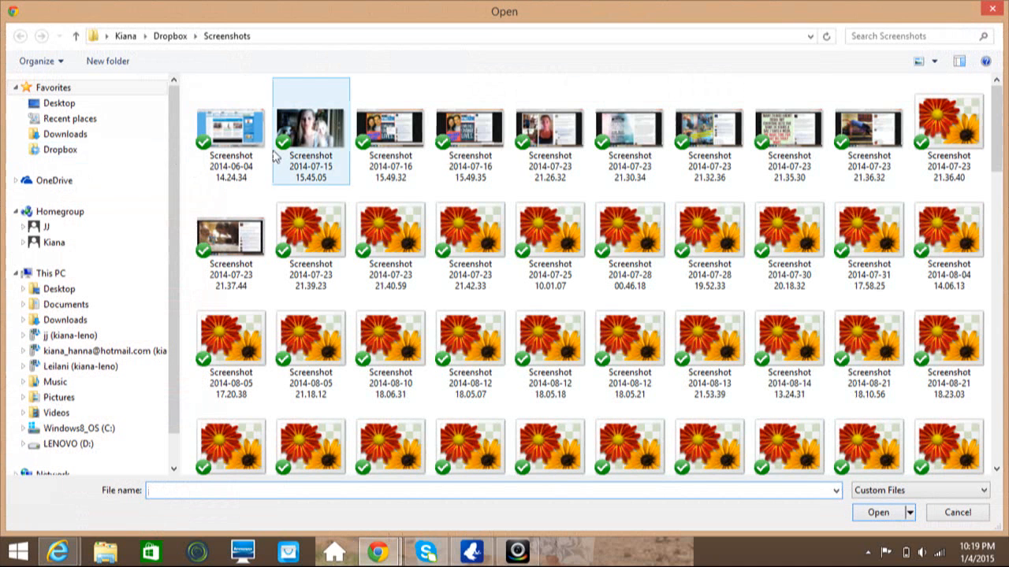
pyautogui.click(63, 150)
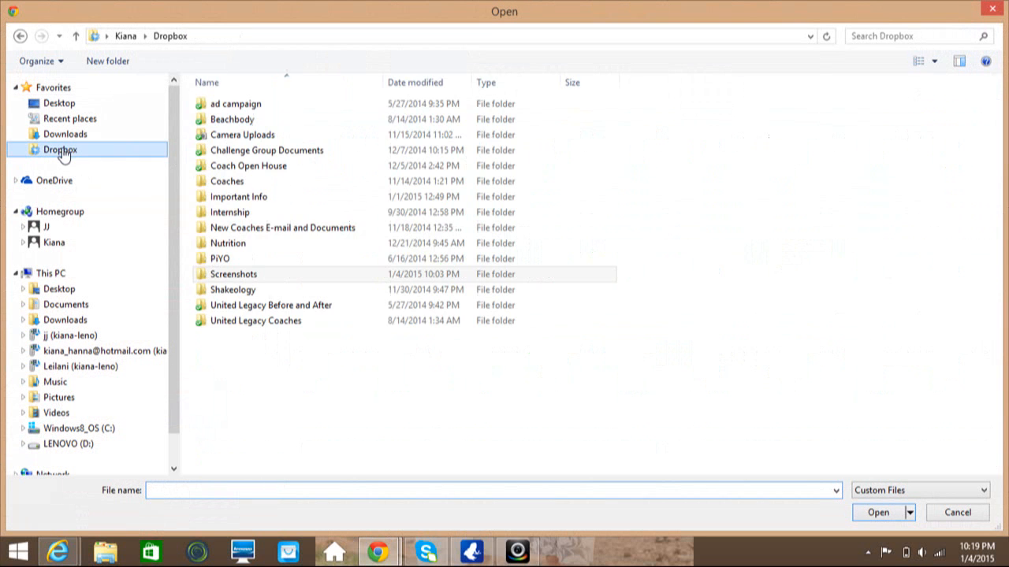
pyautogui.doubleClick(226, 126)
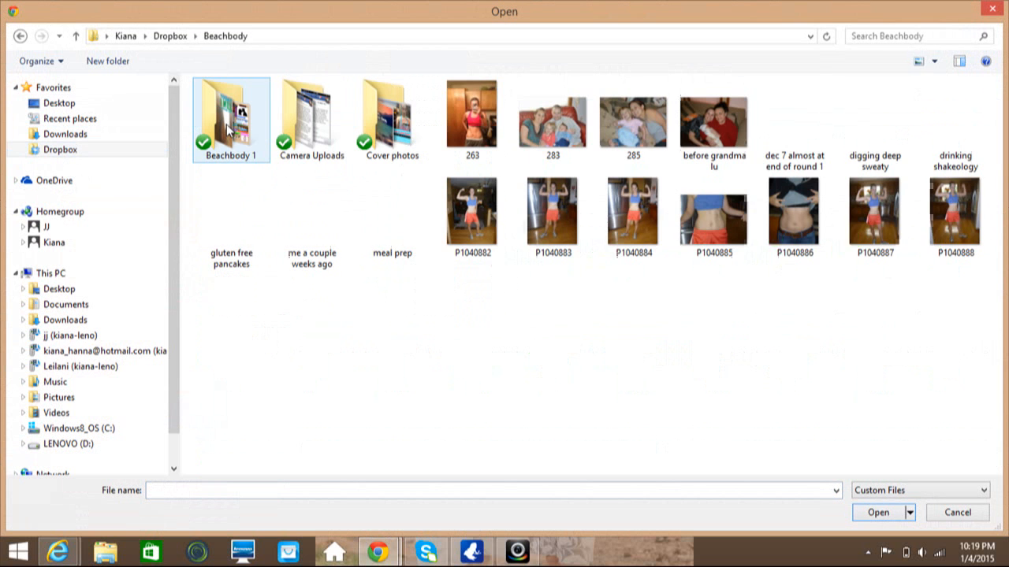
pyautogui.doubleClick(249, 135)
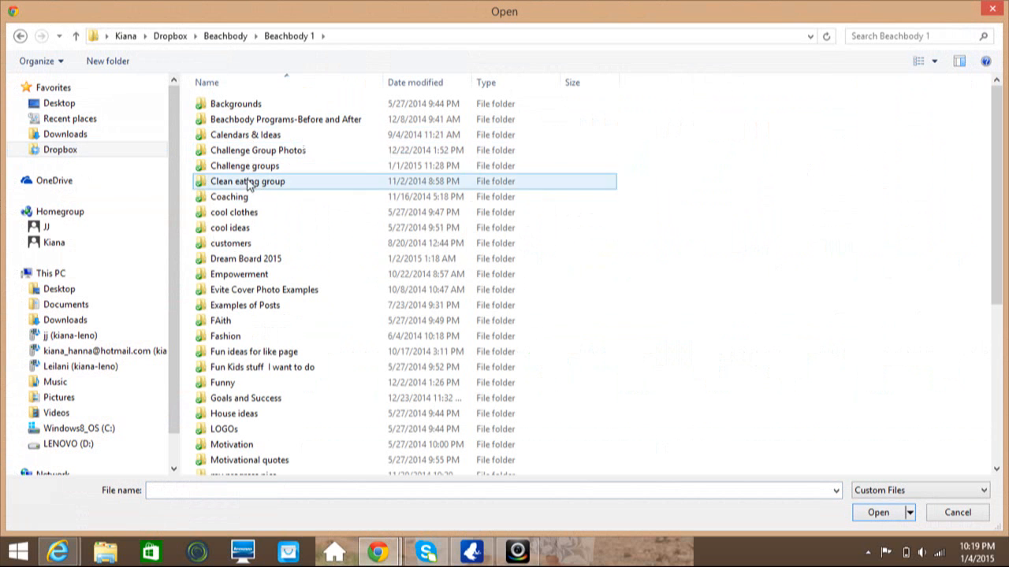
pyautogui.doubleClick(250, 263)
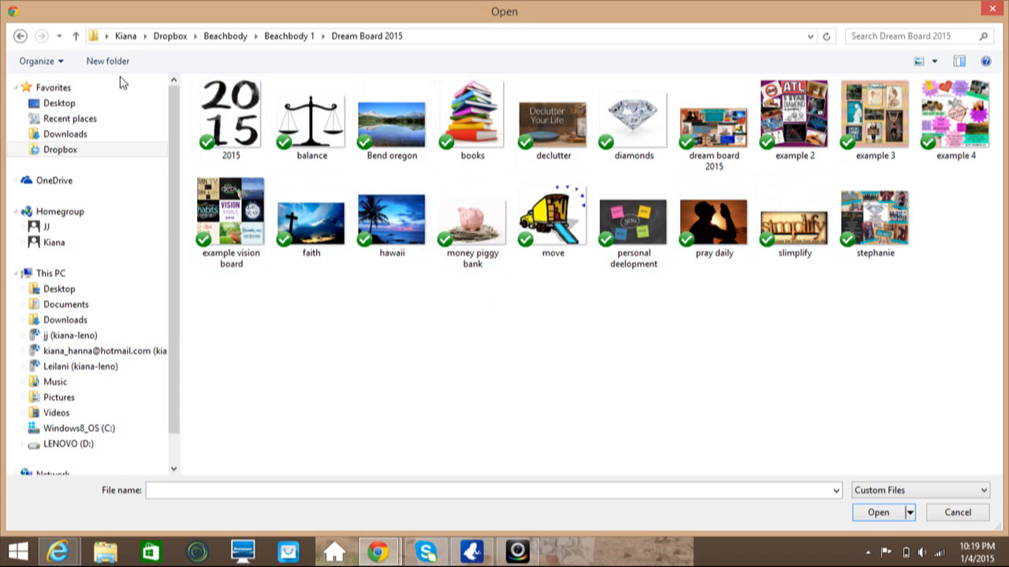
pyautogui.click(20, 36)
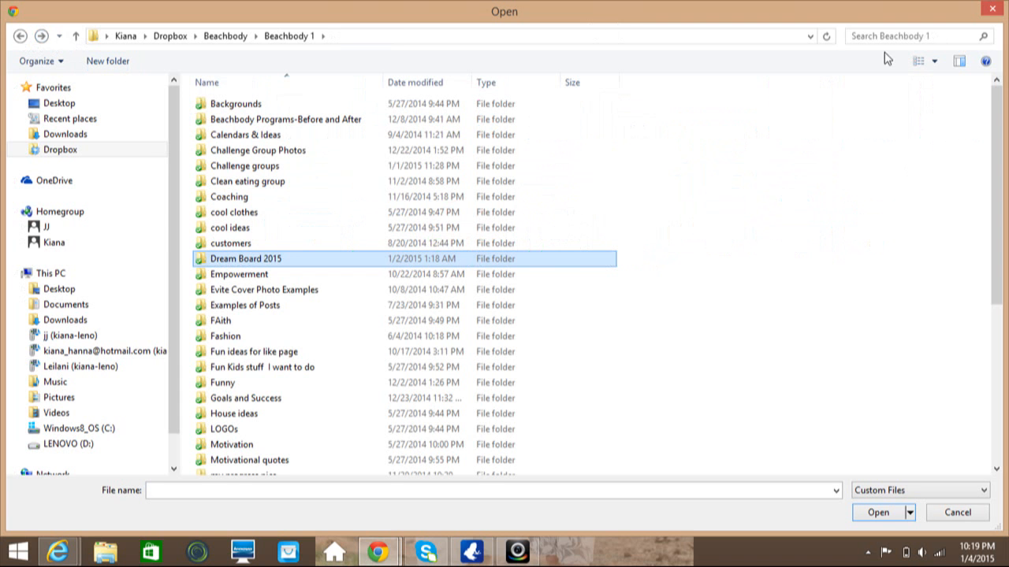
pyautogui.click(1000, 9)
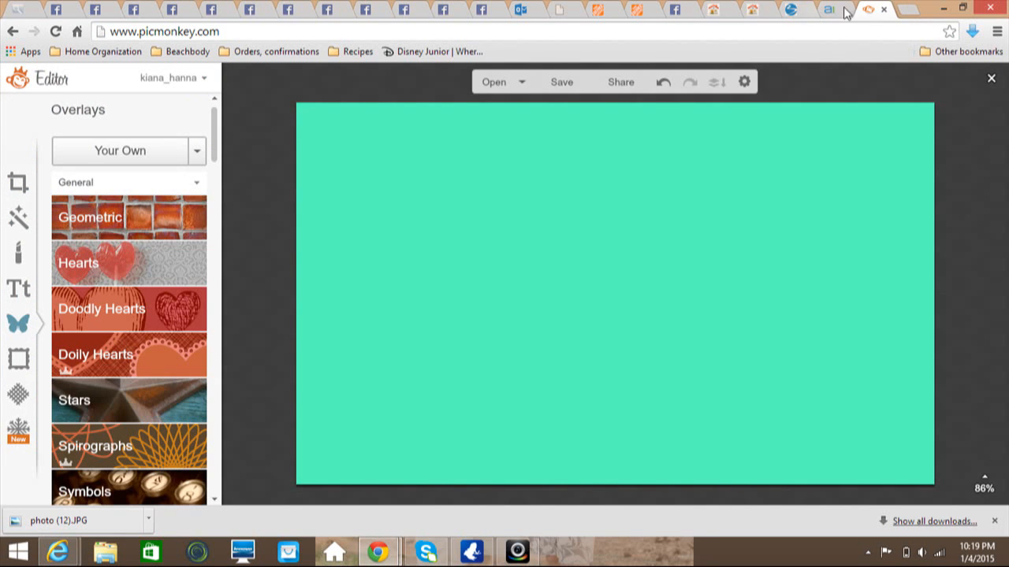
# - Open Google in a new browser tab and run an image search for "cork board"
pyautogui.click(908, 13)
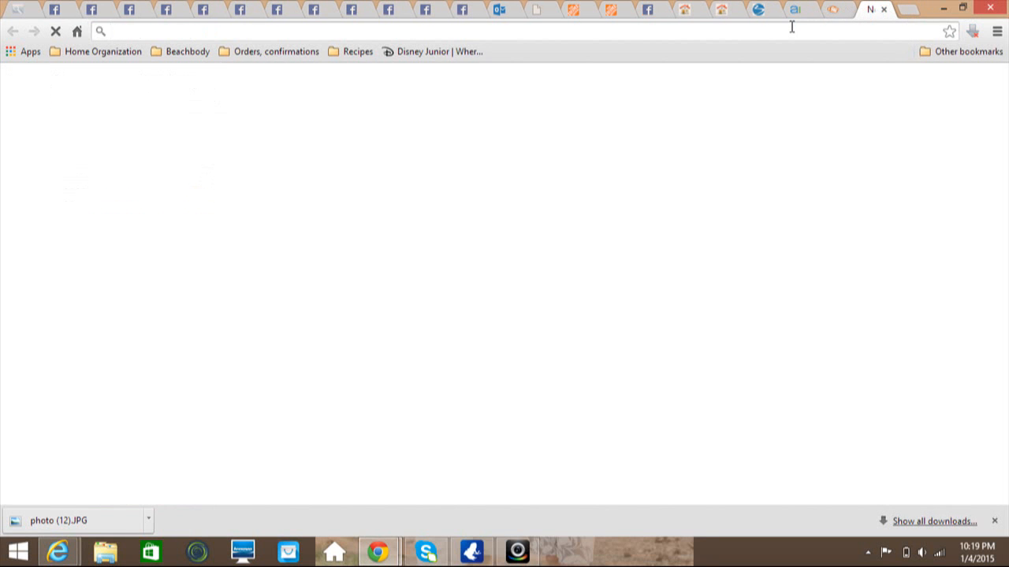
pyautogui.write('www.google.com')
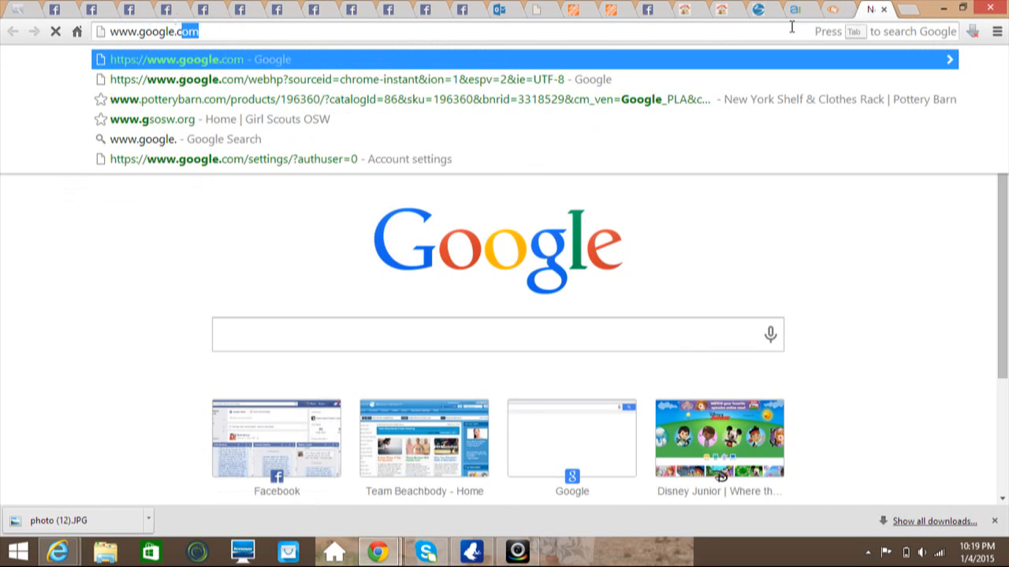
pyautogui.press('Return')
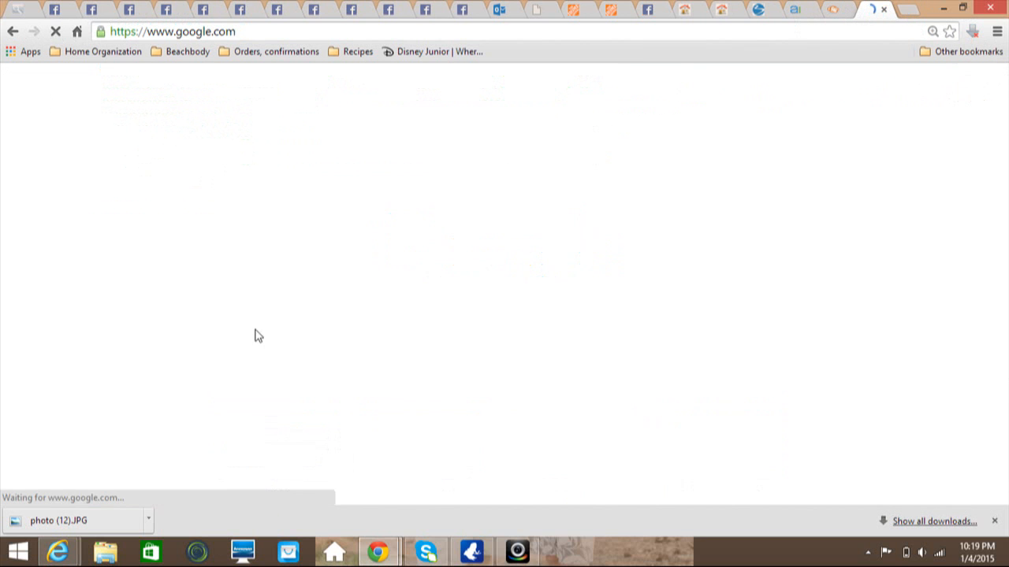
pyautogui.click(302, 368)
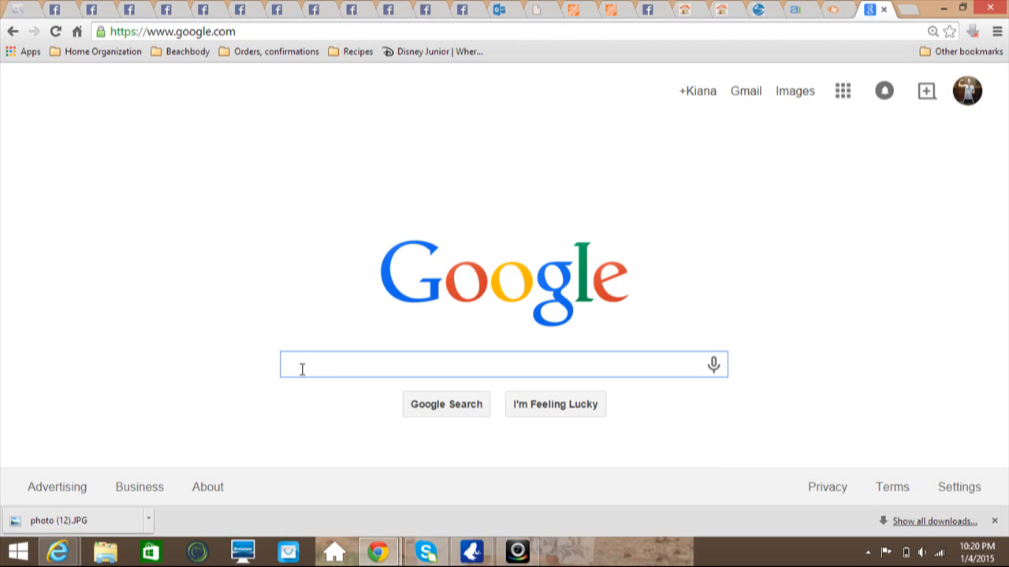
pyautogui.write('cork board')
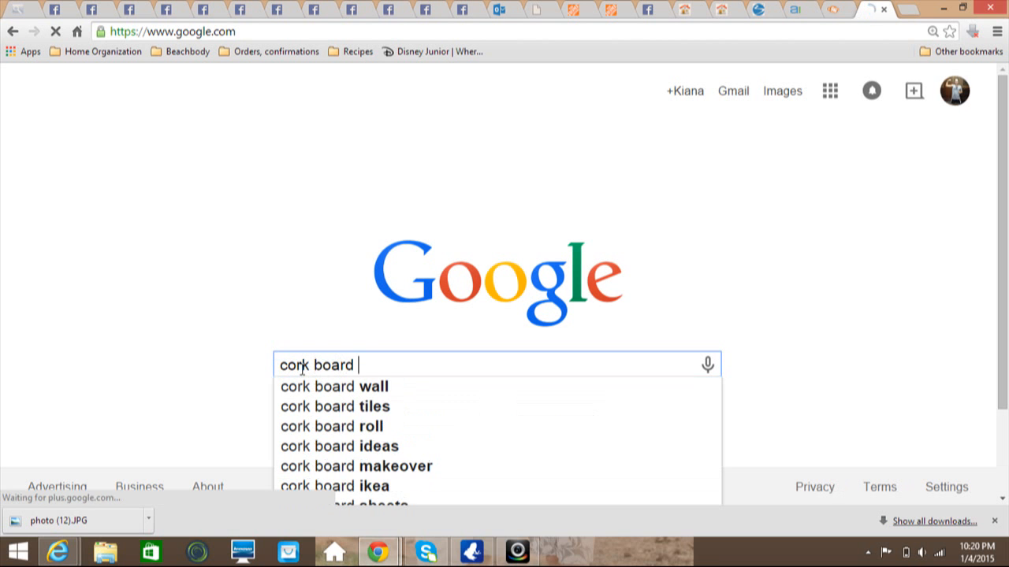
pyautogui.press('Return')
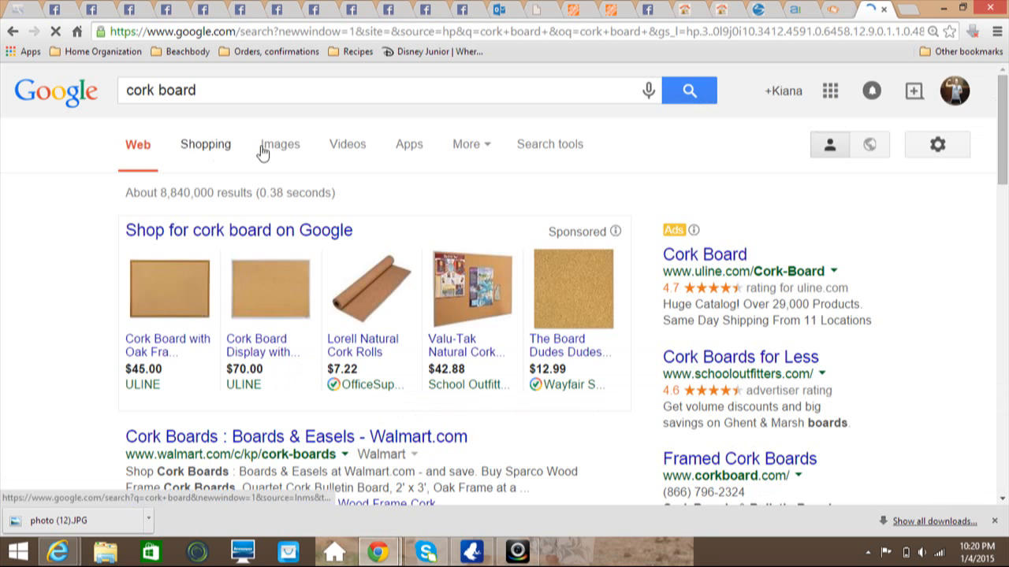
pyautogui.click(282, 146)
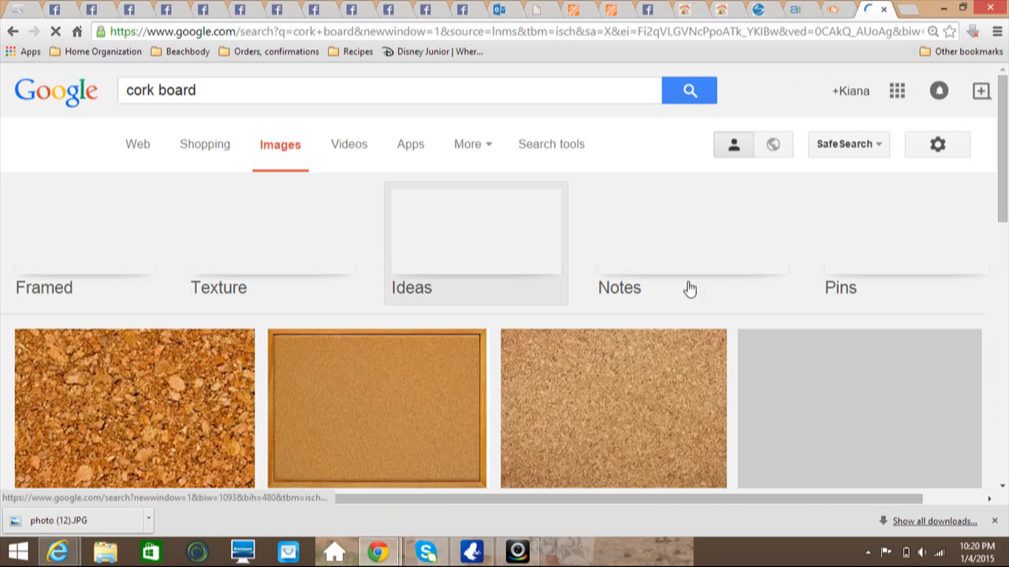
# - Save the light tan frameless cork image as "cork board" in Dropbox > Beachbody > Beachbody 1 > Dream Board 2015
pyautogui.scroll(-3, 1006, 146)
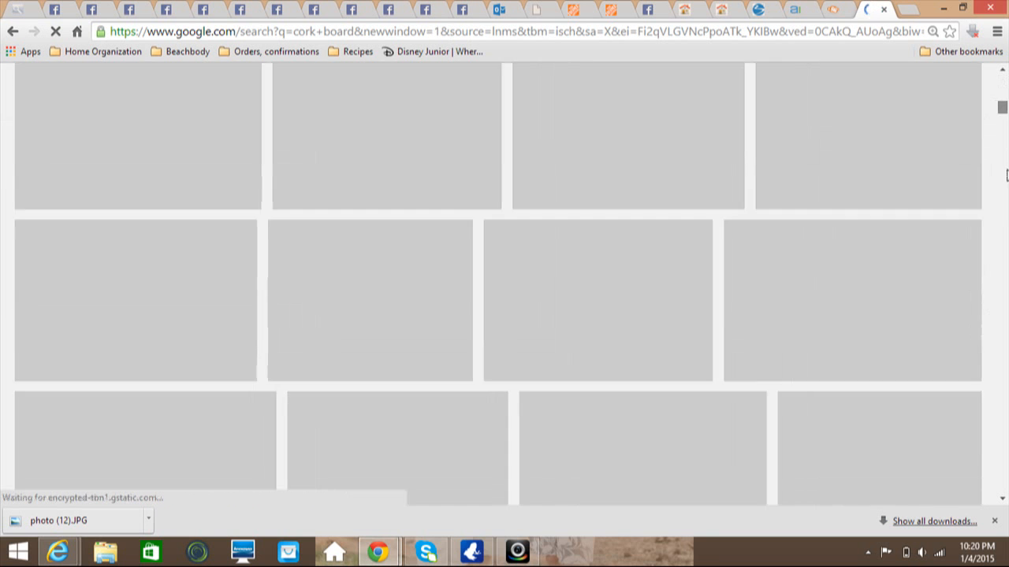
pyautogui.scroll(-1, 1006, 150)
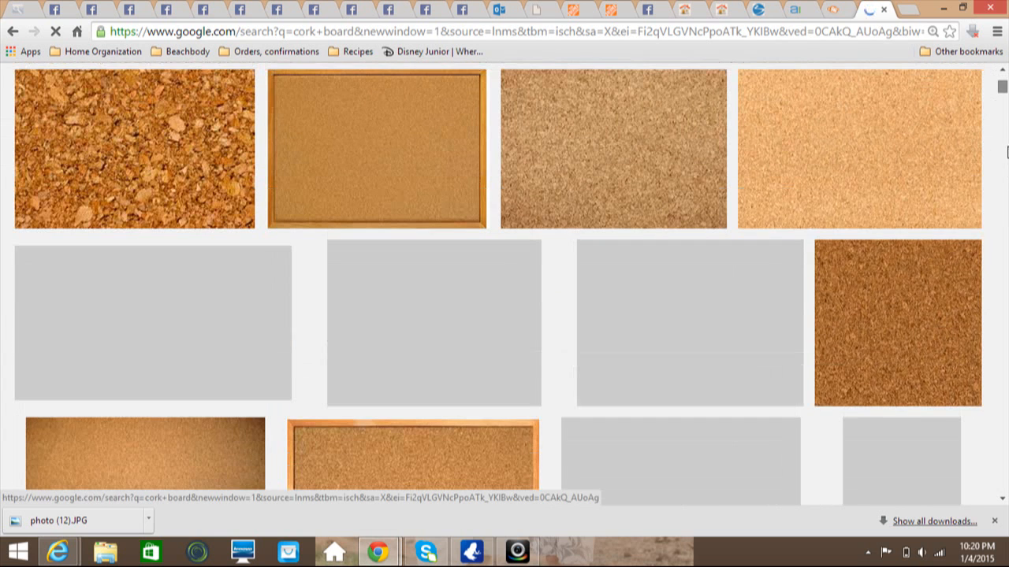
pyautogui.rightClick(842, 175)
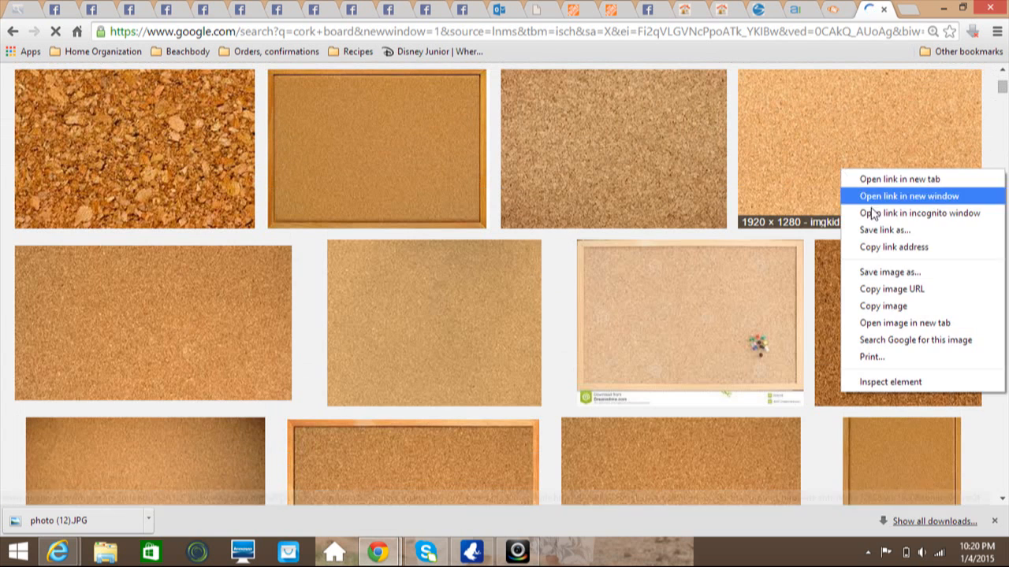
pyautogui.click(880, 270)
pyautogui.write('cork board')
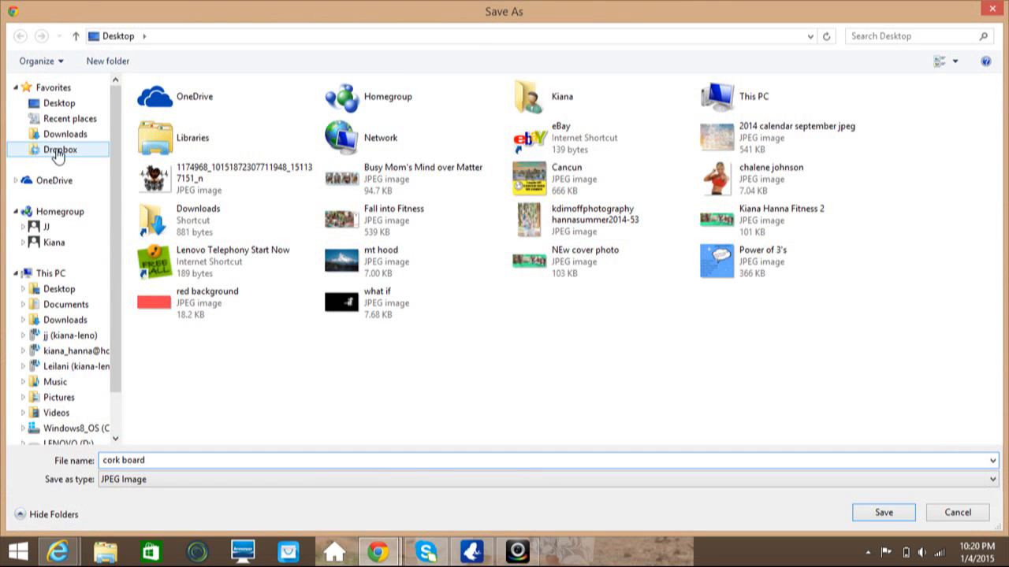
pyautogui.click(57, 155)
pyautogui.click(175, 135)
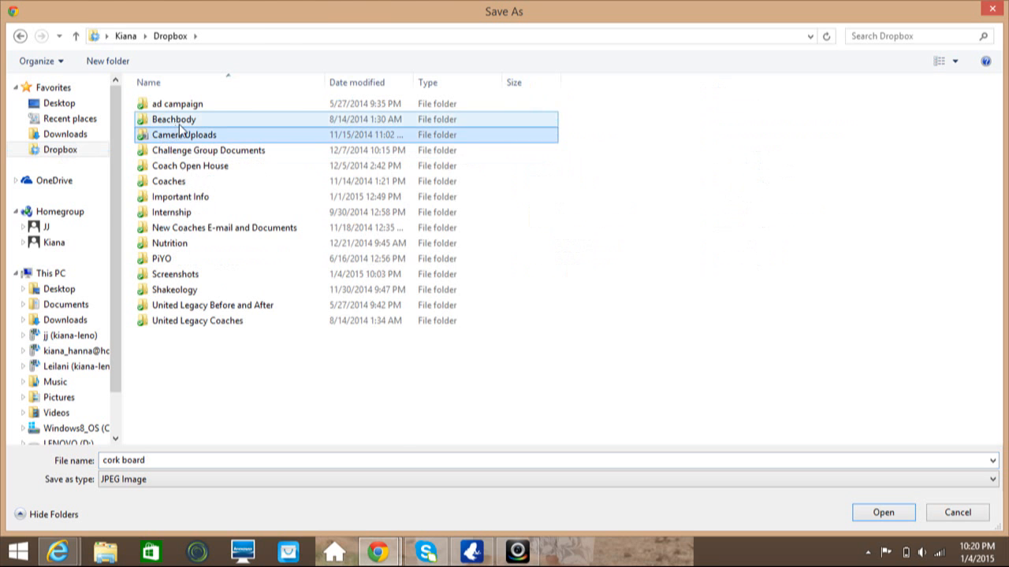
pyautogui.doubleClick(178, 122)
pyautogui.doubleClick(175, 140)
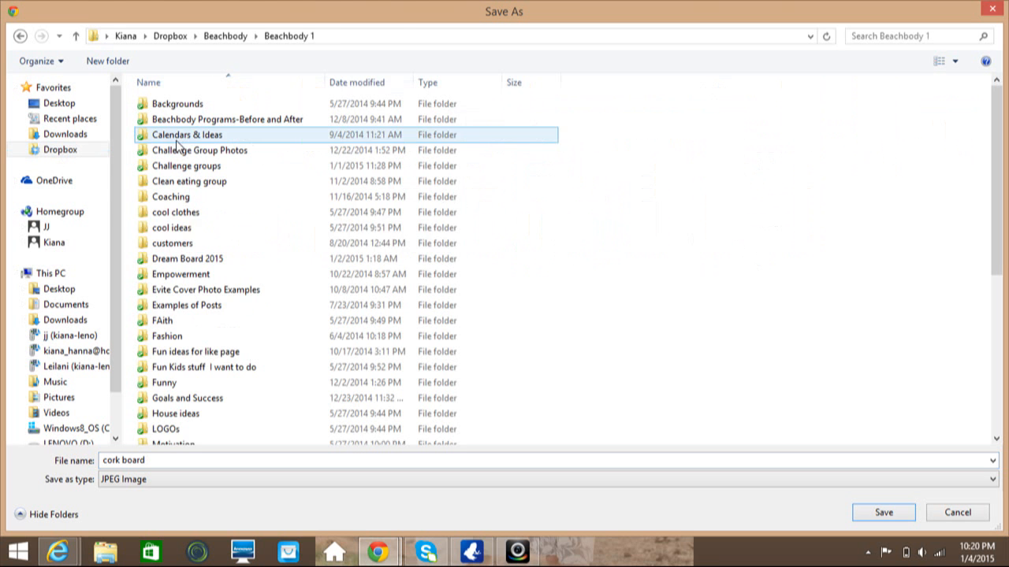
pyautogui.doubleClick(173, 260)
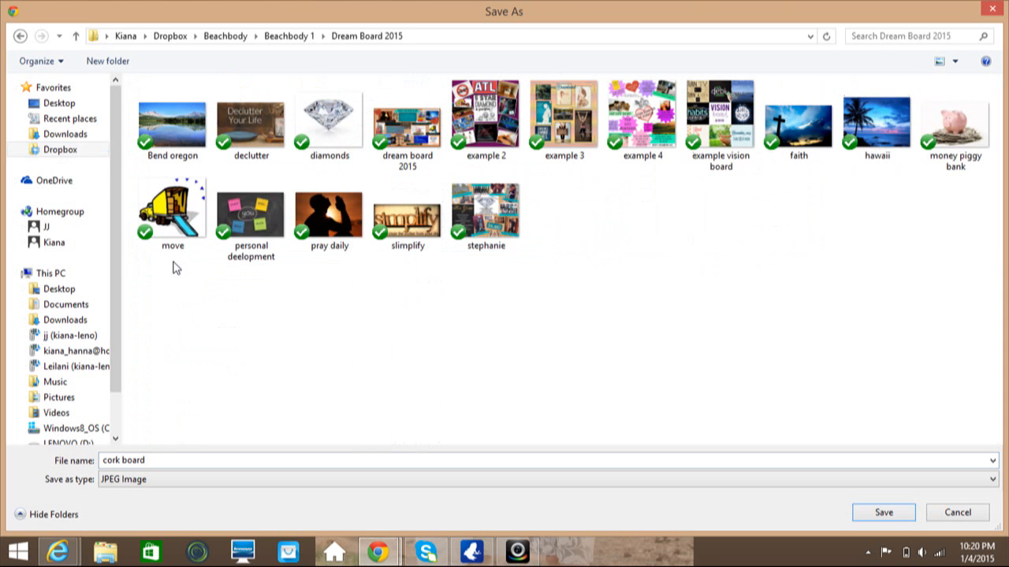
pyautogui.click(882, 513)
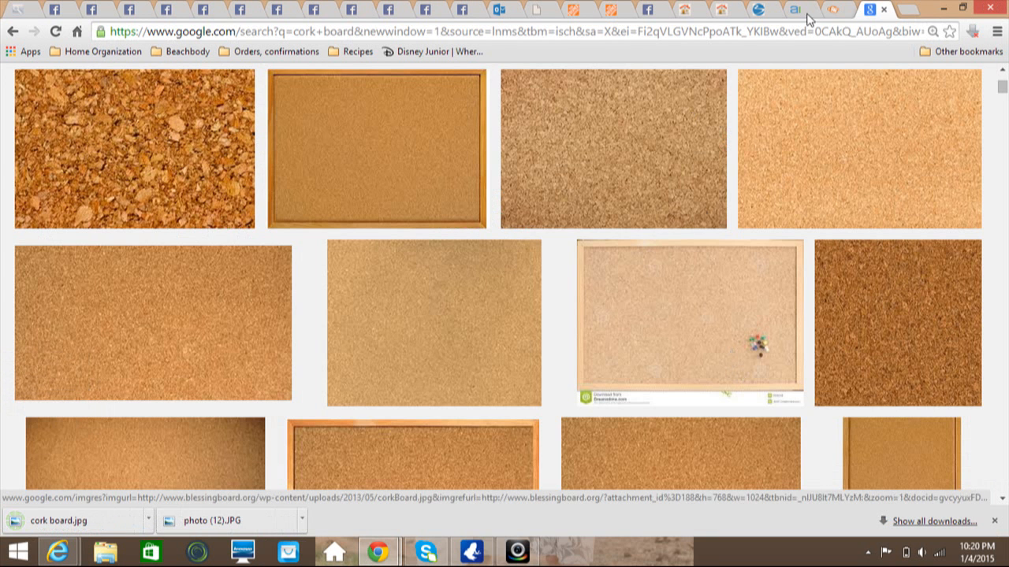
# - Return to the PicMonkey tab and add the "cork board" image from Dropbox > Beachbody > Beachbody 1 > Dream Board 2015 as an own overlay
pyautogui.click(834, 9)
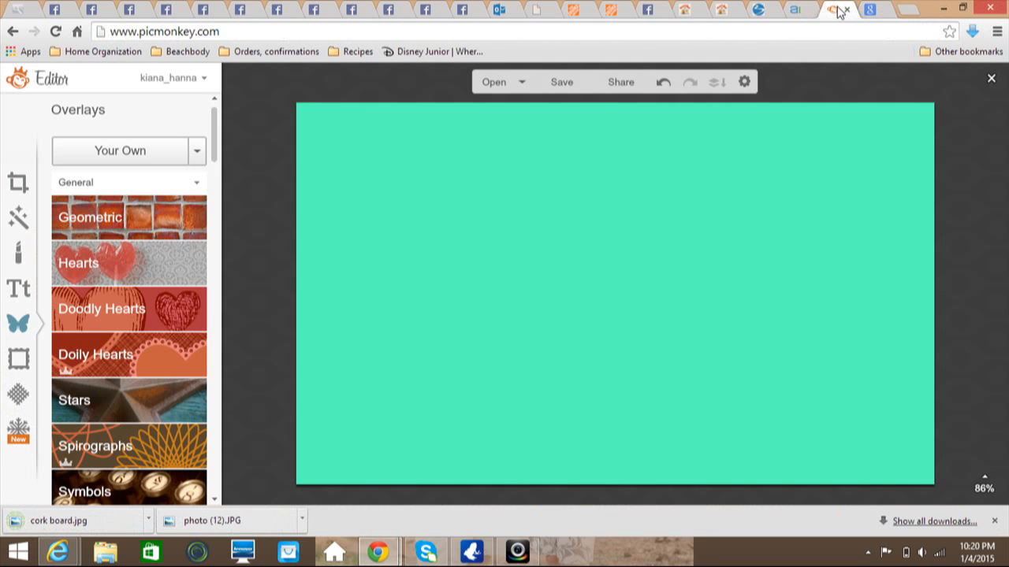
pyautogui.click(154, 153)
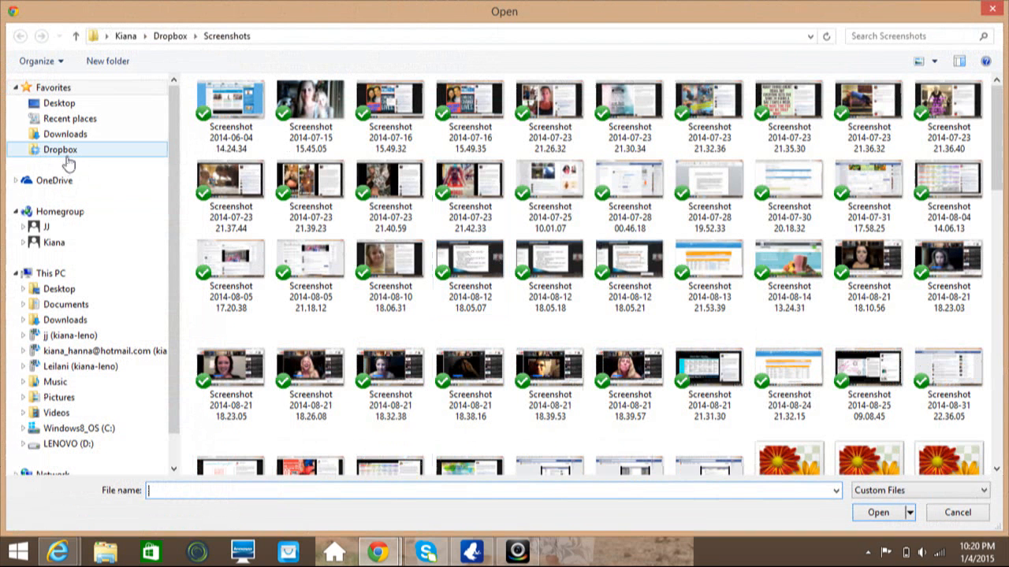
pyautogui.click(67, 155)
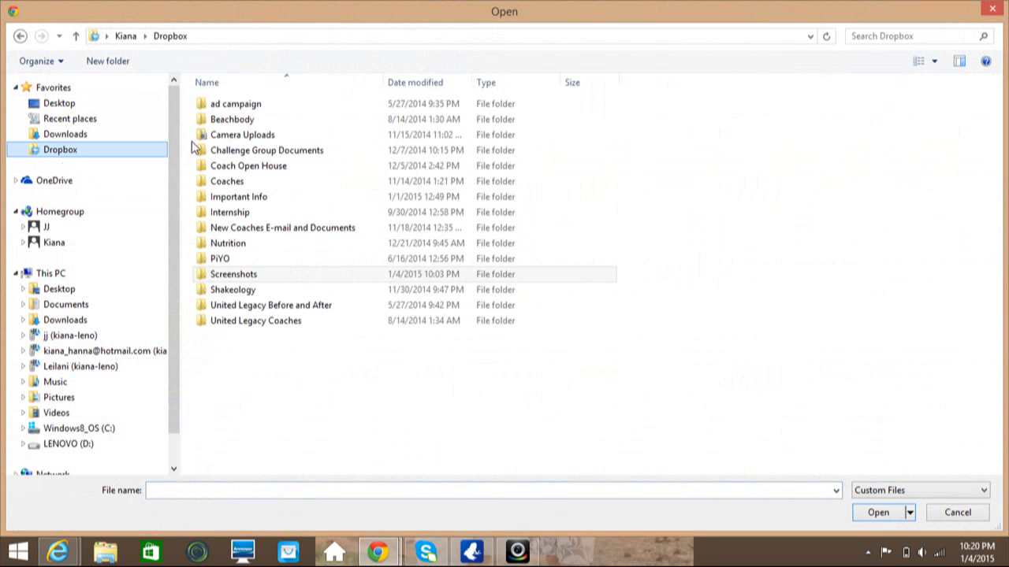
pyautogui.doubleClick(260, 122)
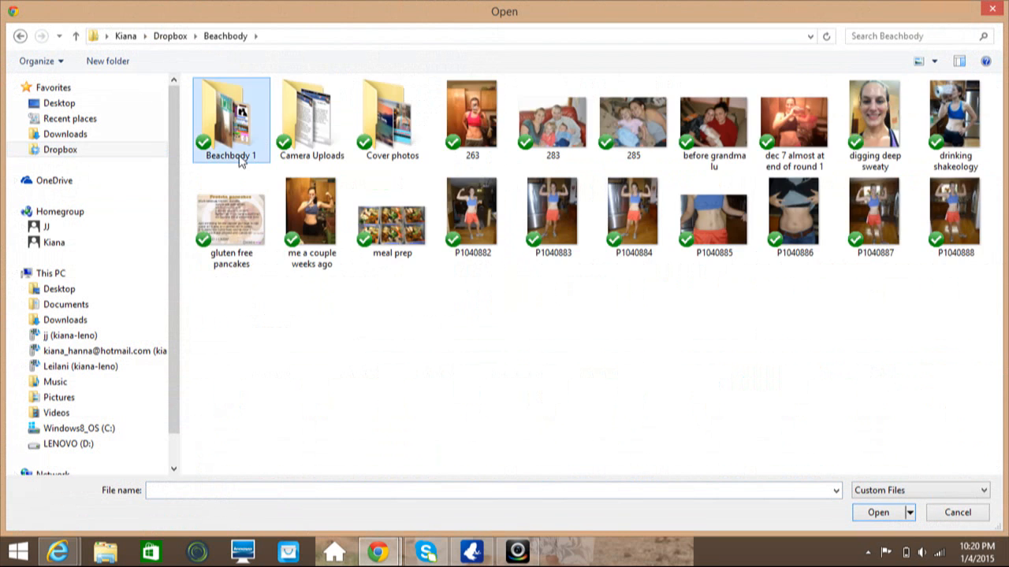
pyautogui.doubleClick(259, 135)
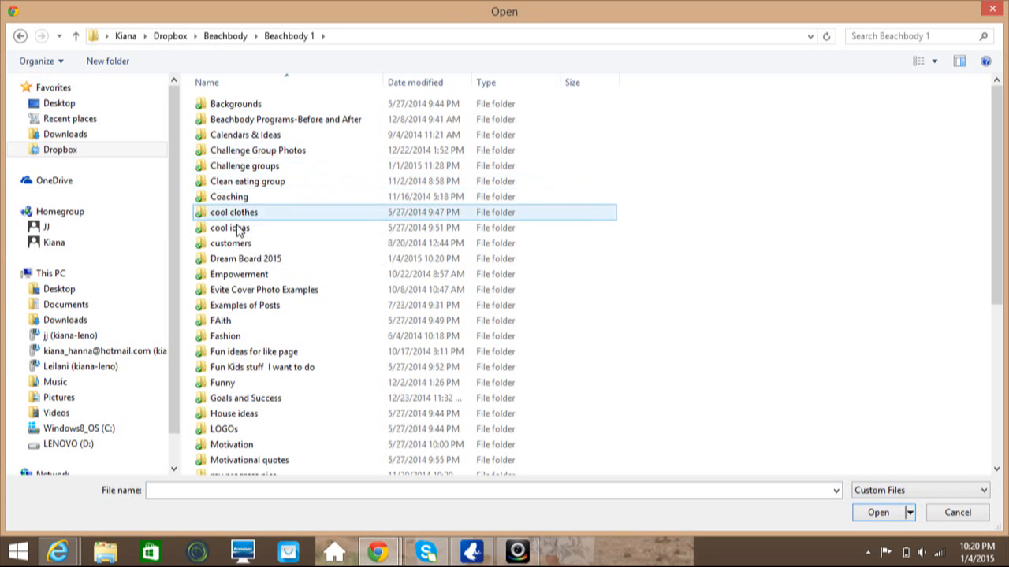
pyautogui.click(255, 263)
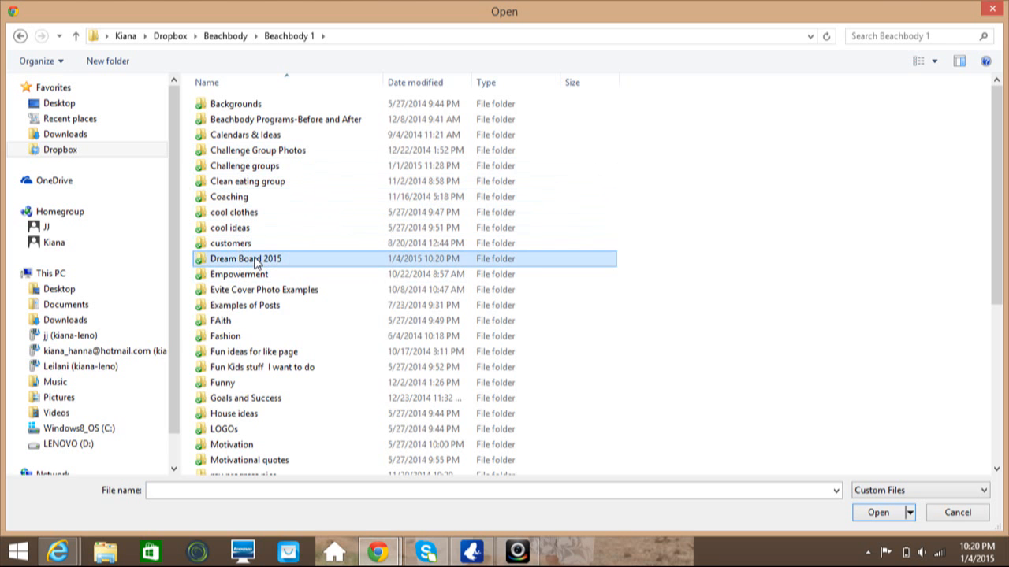
pyautogui.doubleClick(255, 263)
pyautogui.doubleClick(572, 141)
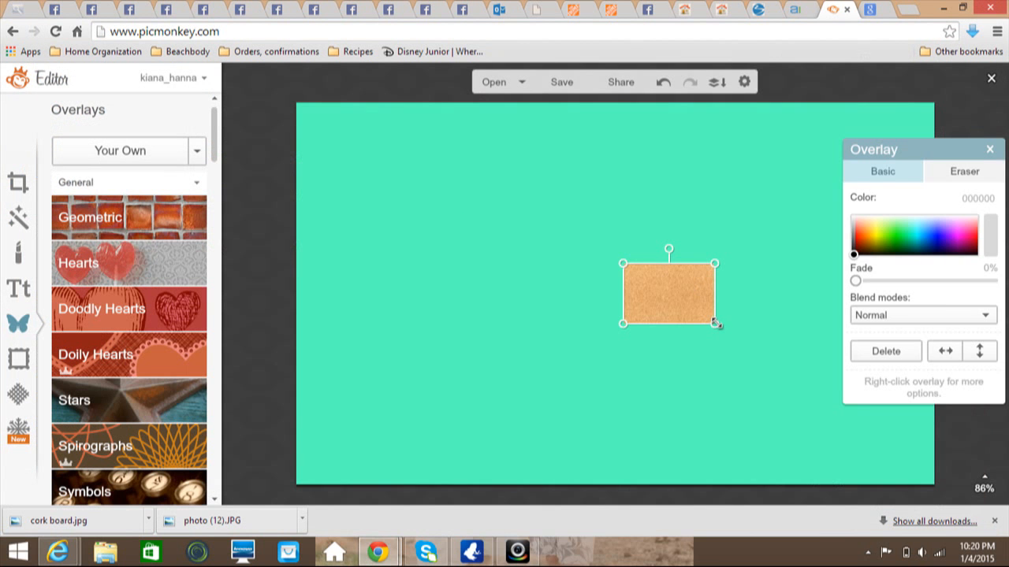
# - Enlarge and shift the cork board overlay to cover the whole canvas, then deselect it
pyautogui.moveTo(715, 323); pyautogui.dragTo(957, 486)
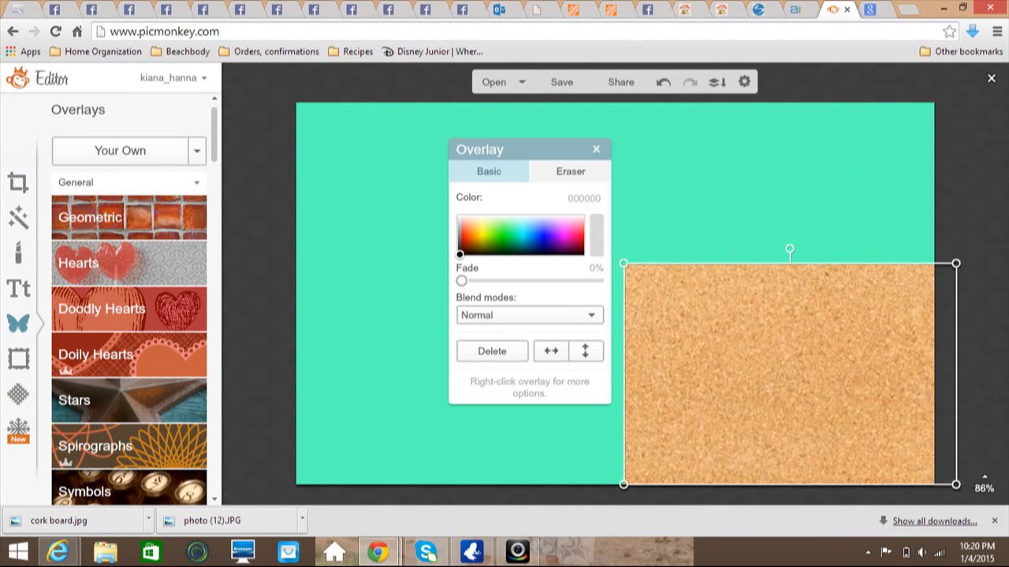
pyautogui.moveTo(623, 263); pyautogui.dragTo(284, 39)
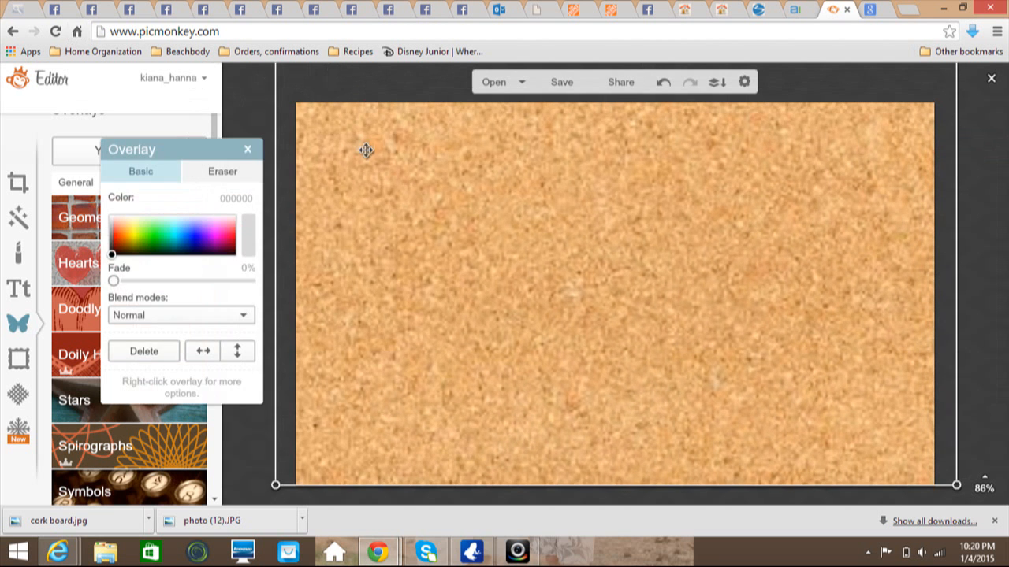
pyautogui.moveTo(473, 173); pyautogui.dragTo(457, 200)
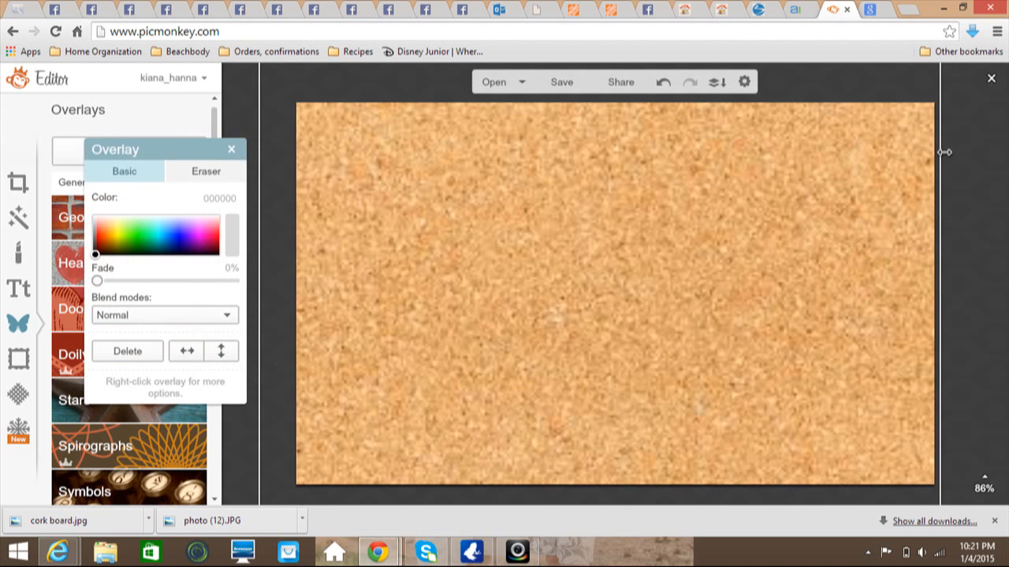
pyautogui.click(975, 164)
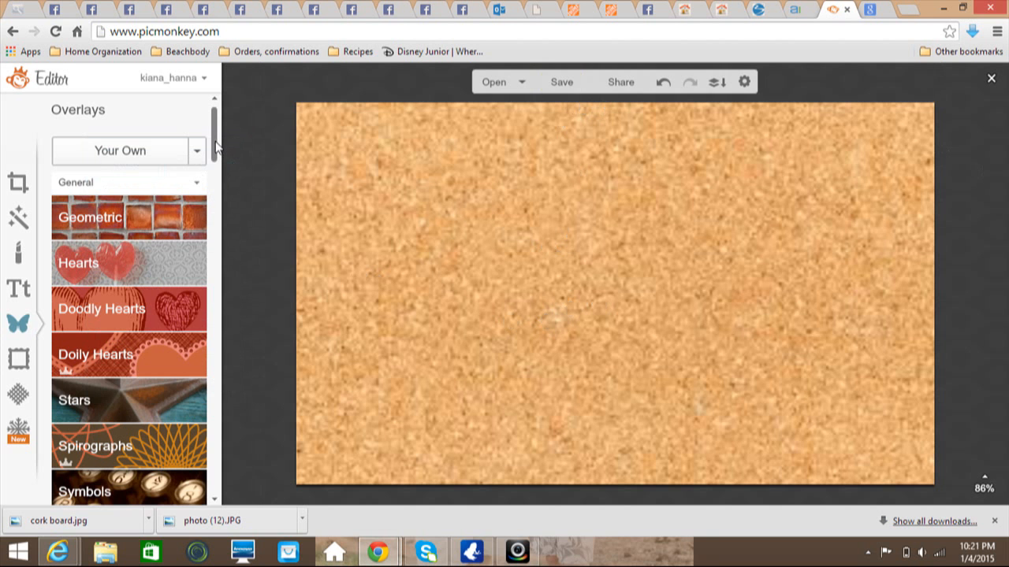
# - Look through the Hearts and Geometric overlay categories
pyautogui.moveTo(215, 145)
pyautogui.mouseDown()
pyautogui.moveTo(216, 155)
pyautogui.moveTo(216, 141)
pyautogui.mouseUp()
pyautogui.click(97, 227)
pyautogui.click(92, 358)
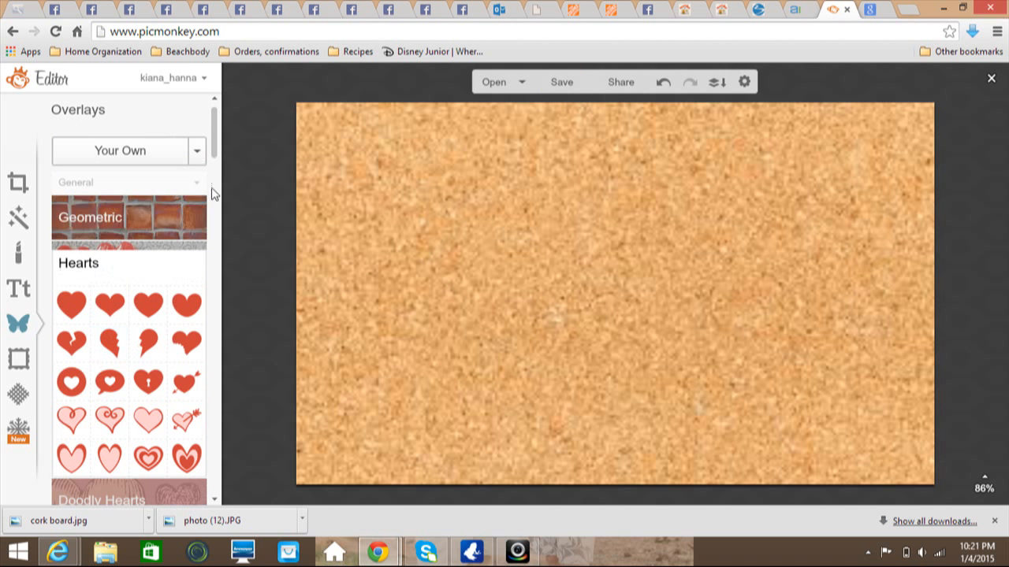
pyautogui.scroll(-1, 211, 158)
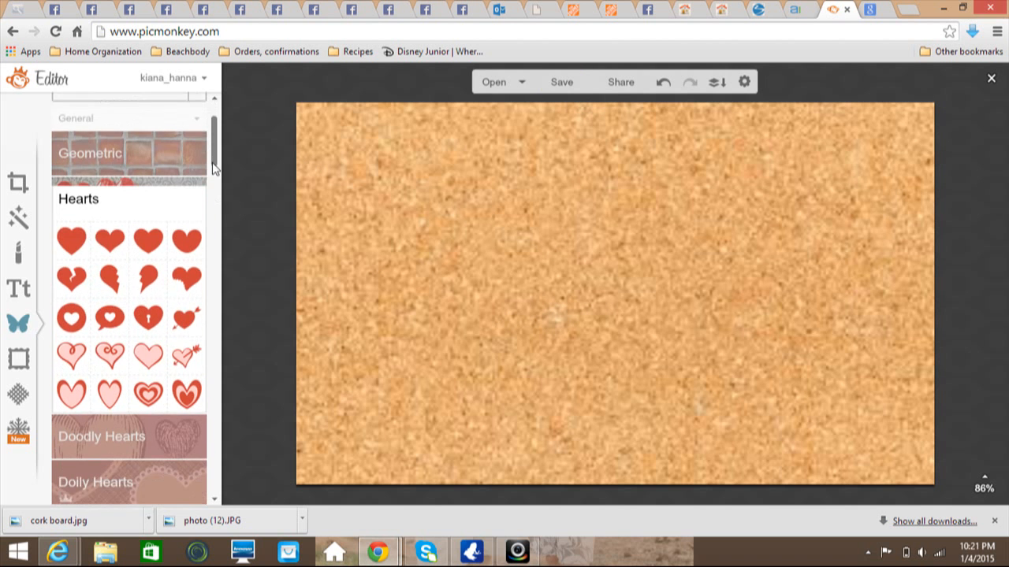
pyautogui.scroll(1, 211, 158)
pyautogui.click(107, 229)
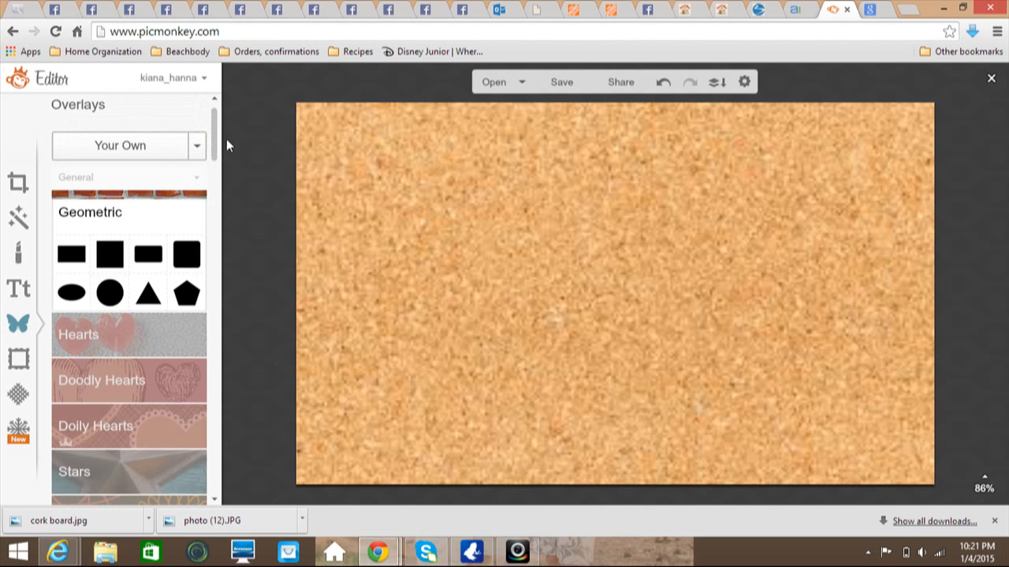
# - Add the "Bend oregon" picture as an own overlay, enlarge it and place it in the upper left of the cork board
pyautogui.click(143, 152)
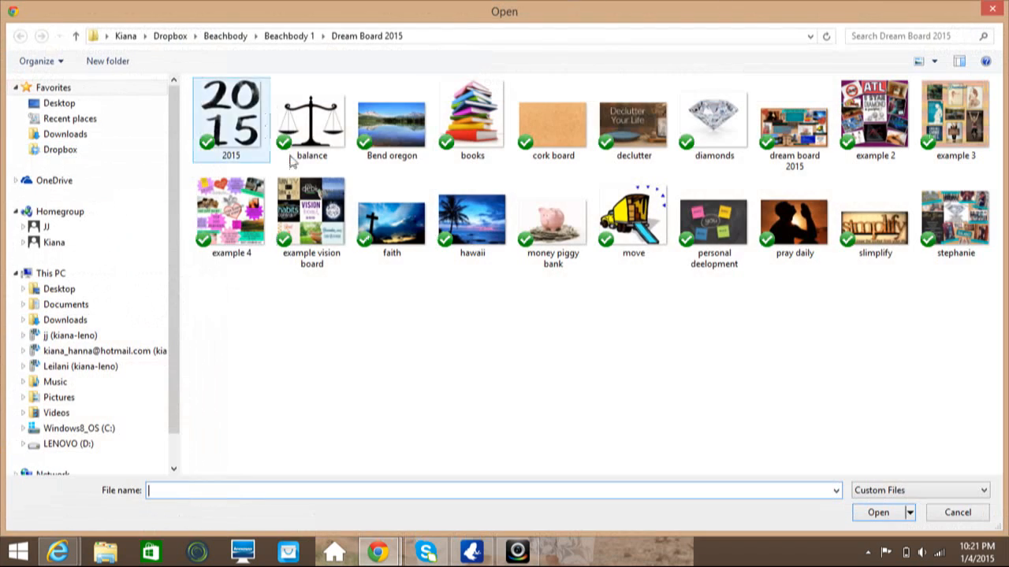
pyautogui.doubleClick(394, 126)
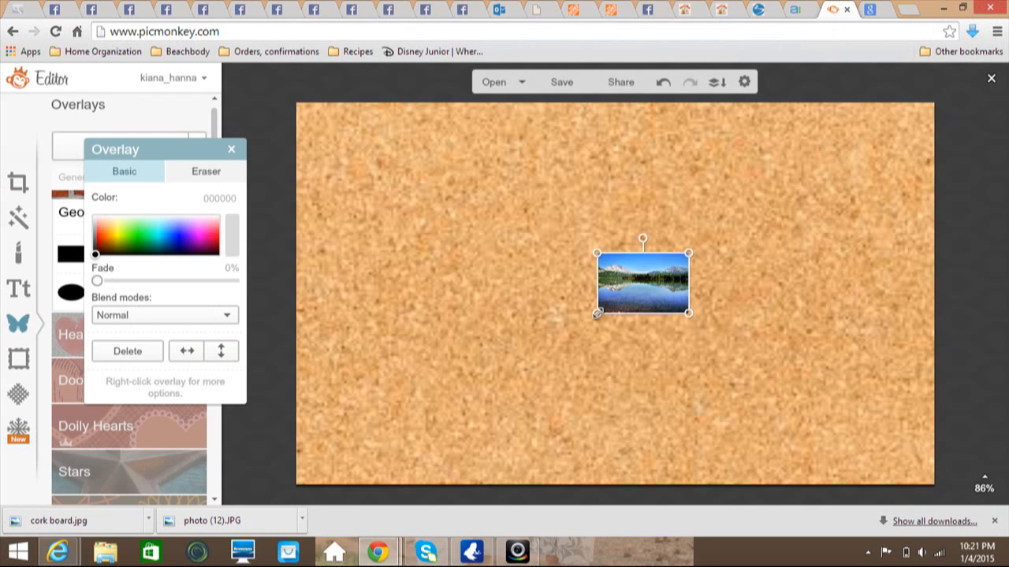
pyautogui.moveTo(597, 313); pyautogui.dragTo(535, 354)
pyautogui.moveTo(590, 327); pyautogui.dragTo(391, 206)
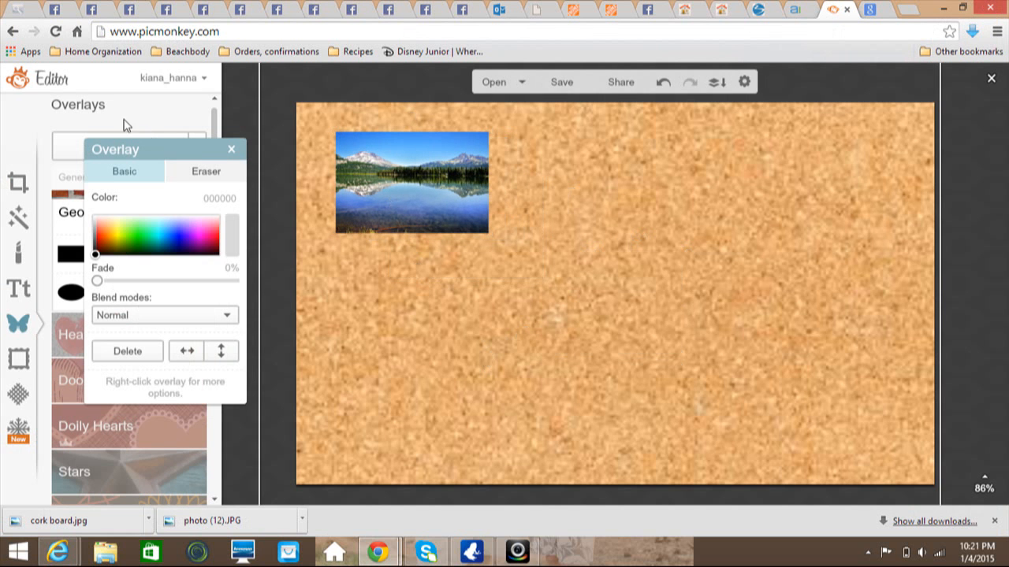
pyautogui.click(231, 150)
# - Add the "diamonds" picture as an own overlay, enlarge it and place it in the lower right corner of the cork board
pyautogui.click(144, 155)
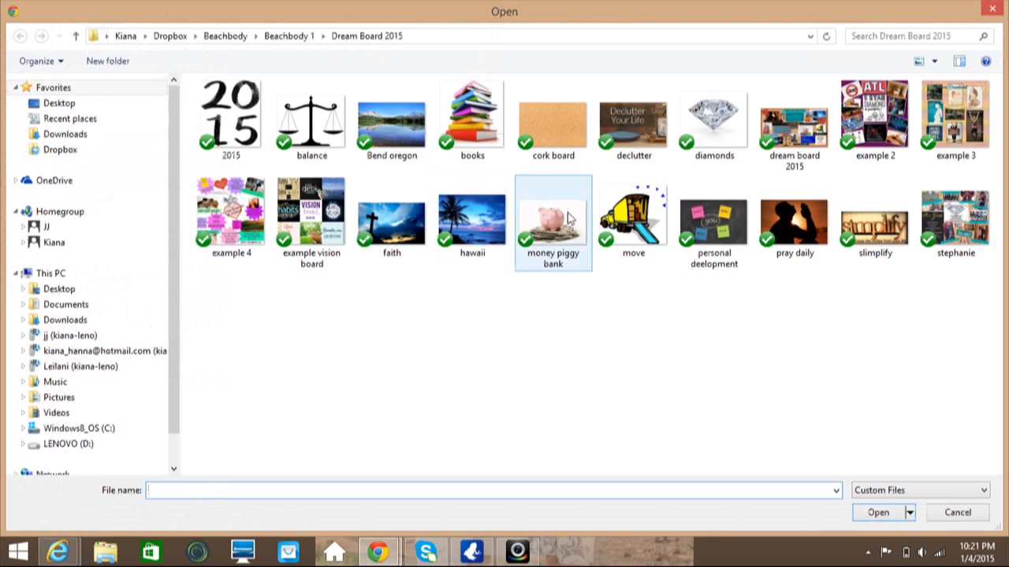
pyautogui.doubleClick(705, 142)
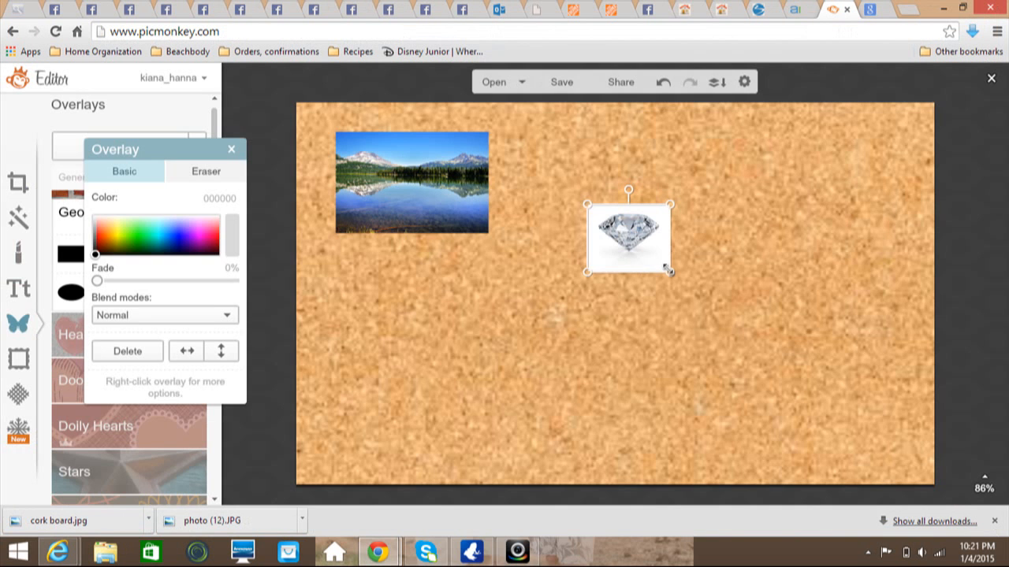
pyautogui.moveTo(670, 272); pyautogui.dragTo(725, 310)
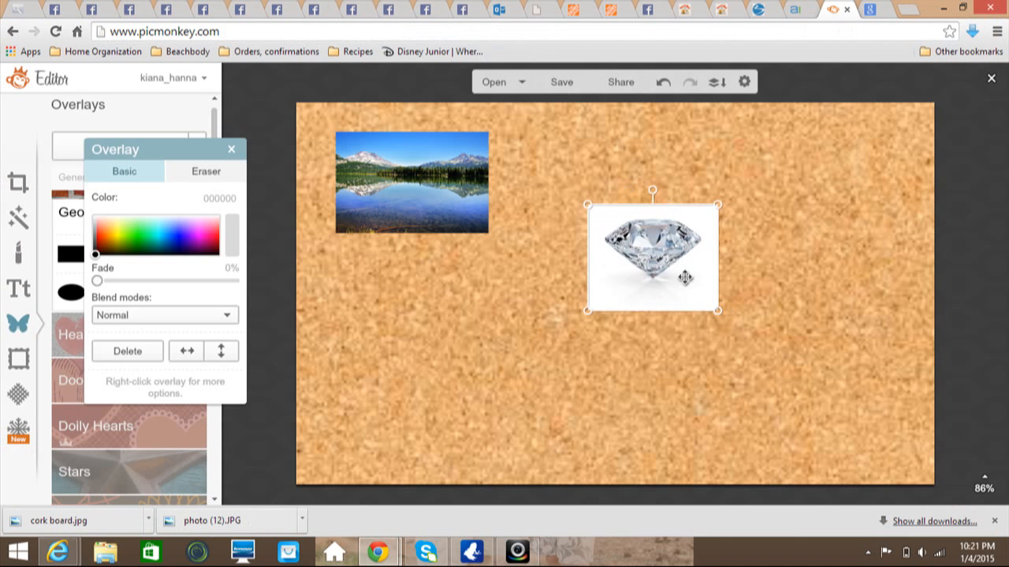
pyautogui.moveTo(685, 277); pyautogui.dragTo(901, 450)
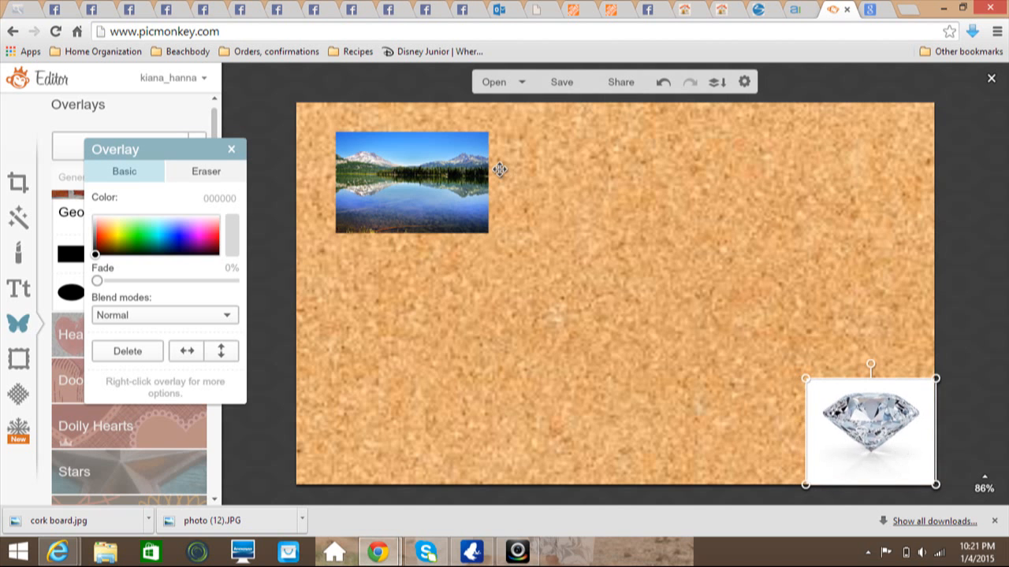
# - Tilt the lake picture slightly counterclockwise, shift it inward from the cork board's upper left corner and enlarge it
pyautogui.moveTo(407, 147); pyautogui.dragTo(445, 113)
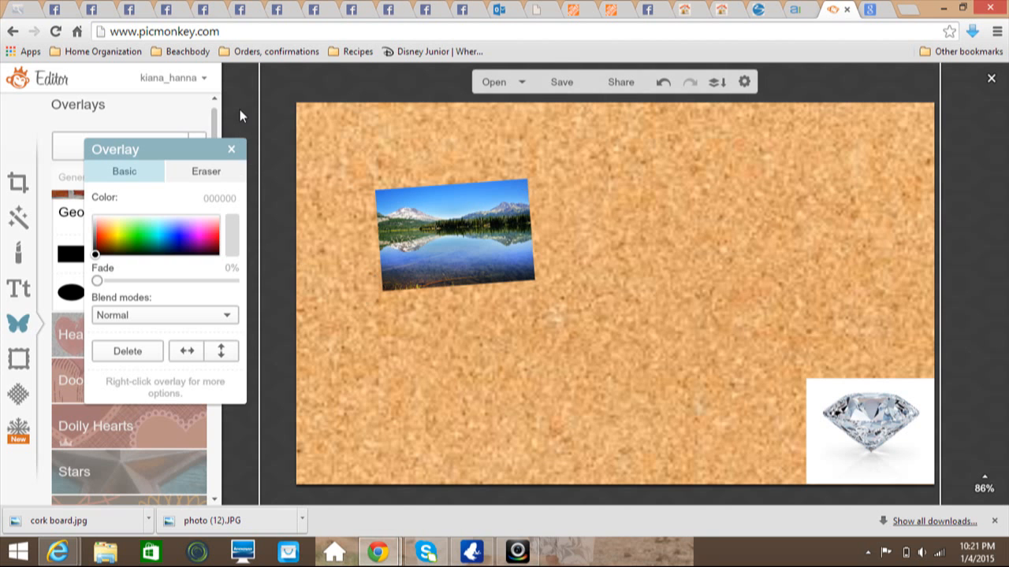
pyautogui.click(231, 149)
pyautogui.click(434, 260)
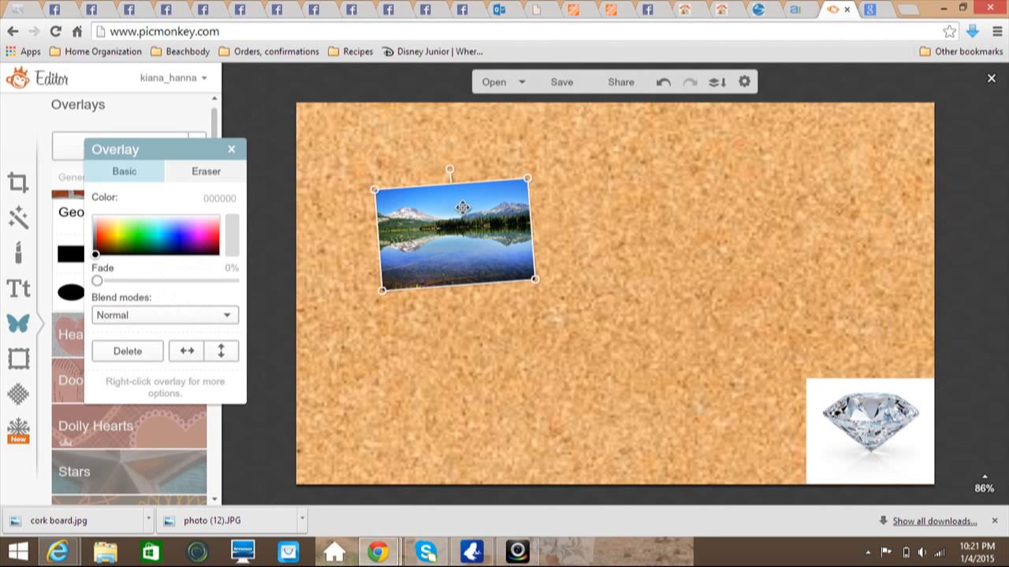
pyautogui.moveTo(532, 177); pyautogui.dragTo(586, 133)
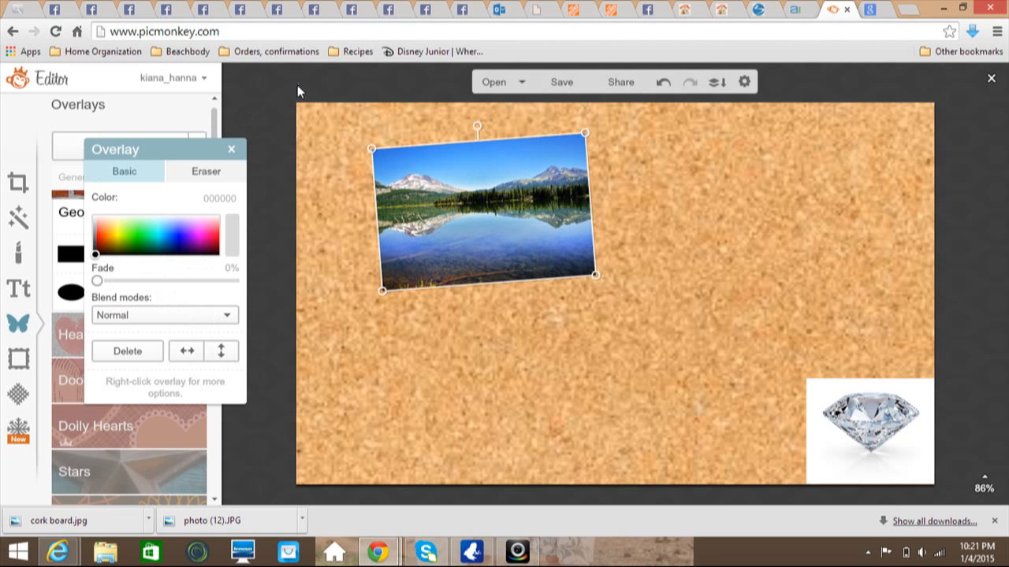
pyautogui.click(231, 150)
# - Add the "balance" picture as an own overlay, enlarge it and place it in the upper right of the cork board
pyautogui.click(144, 154)
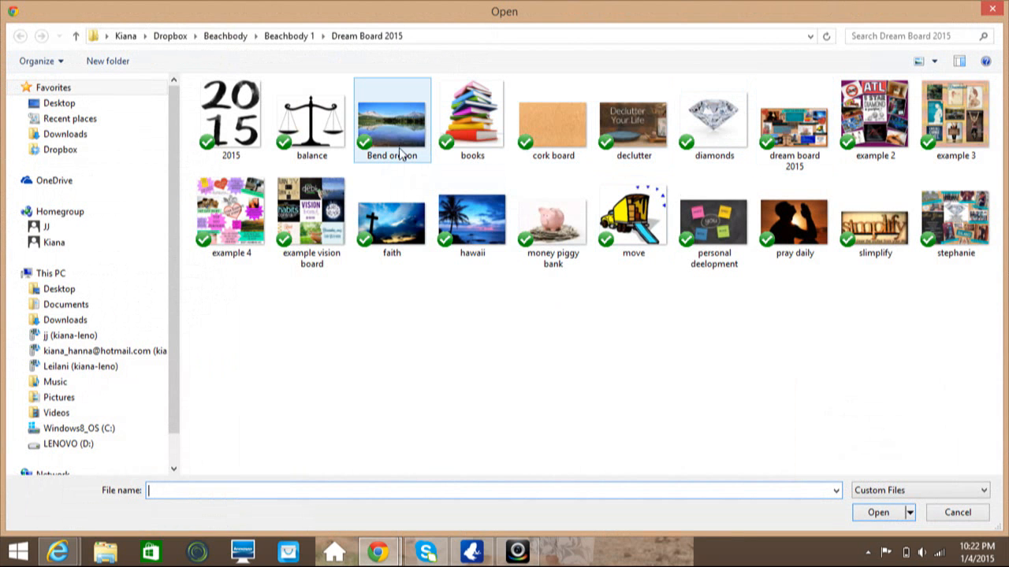
pyautogui.doubleClick(311, 119)
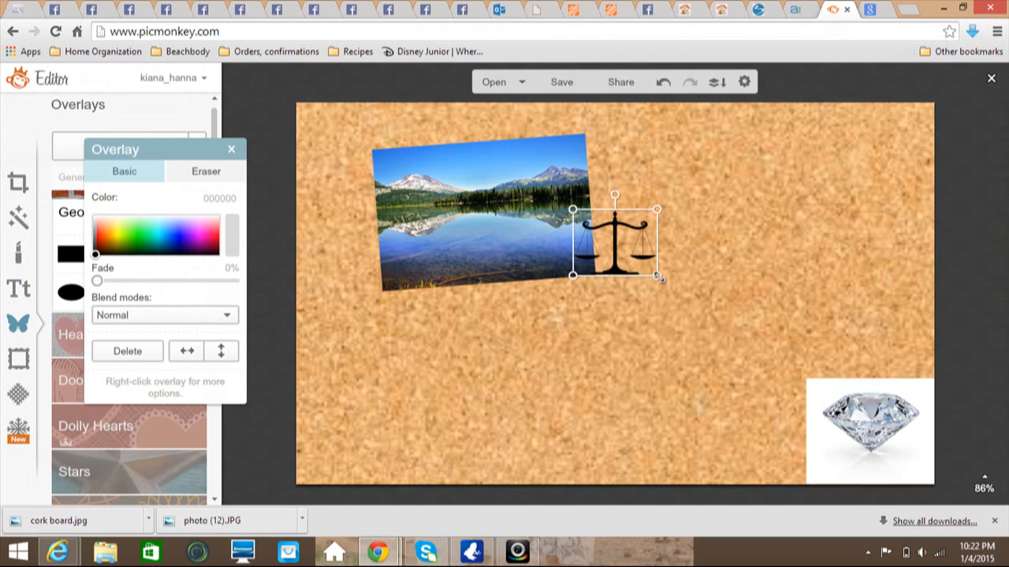
pyautogui.moveTo(658, 277); pyautogui.dragTo(733, 339)
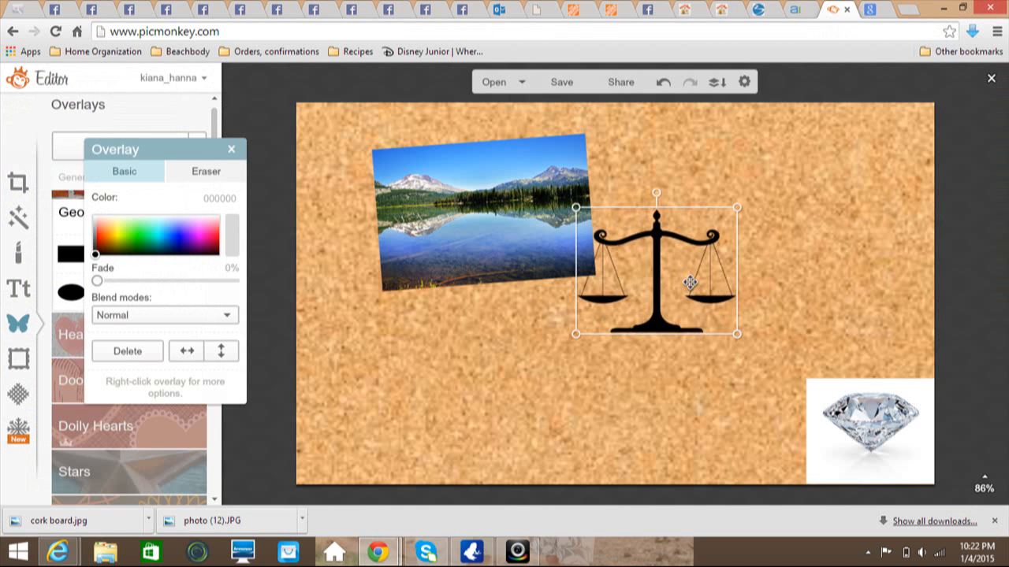
pyautogui.moveTo(690, 282); pyautogui.dragTo(855, 198)
pyautogui.click(753, 268)
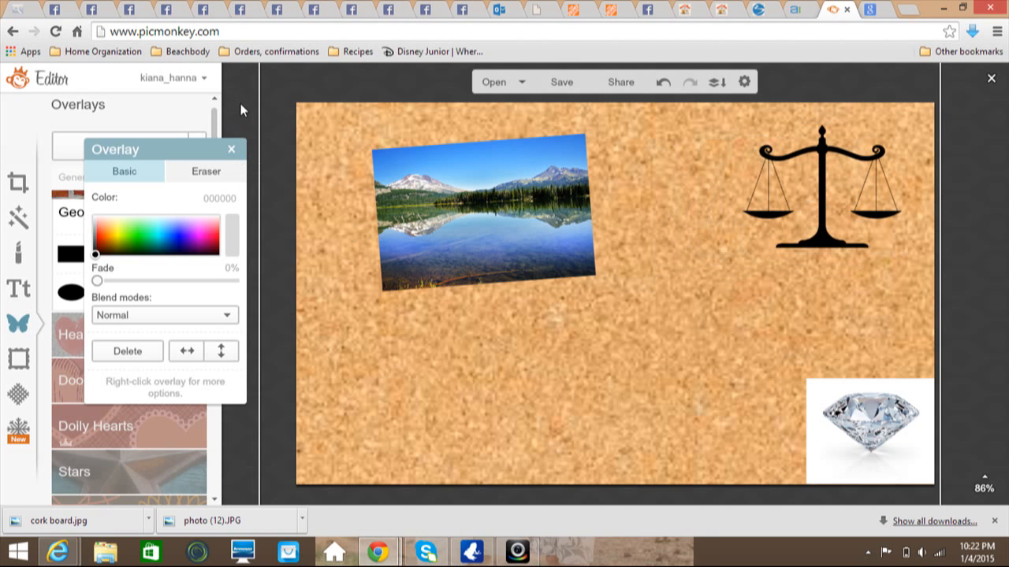
# - Add a Geometric rectangle overlay, enlarge it below the lake picture and set its Color 2 to light violet-blue
pyautogui.click(73, 255)
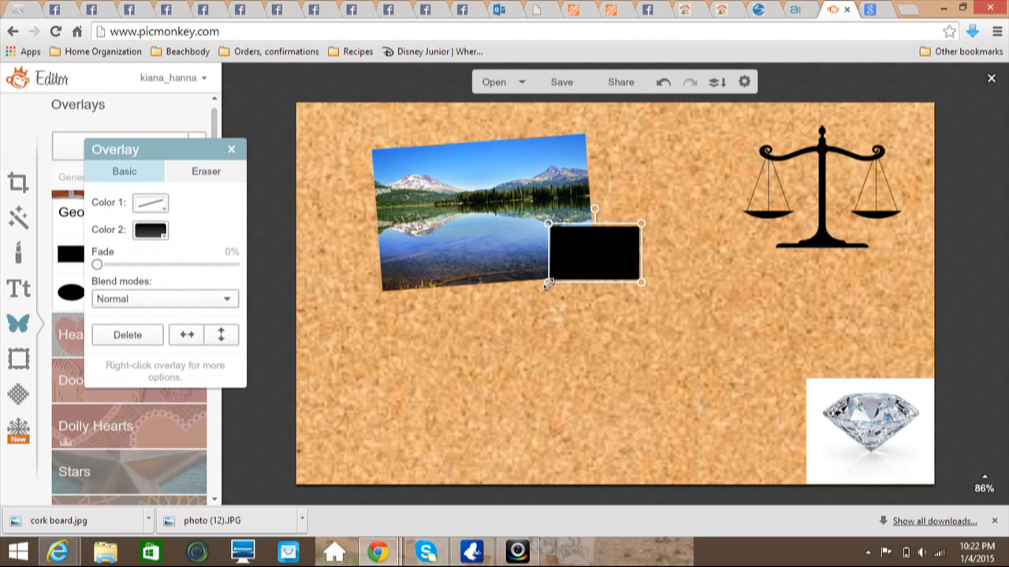
pyautogui.moveTo(547, 284); pyautogui.dragTo(471, 338)
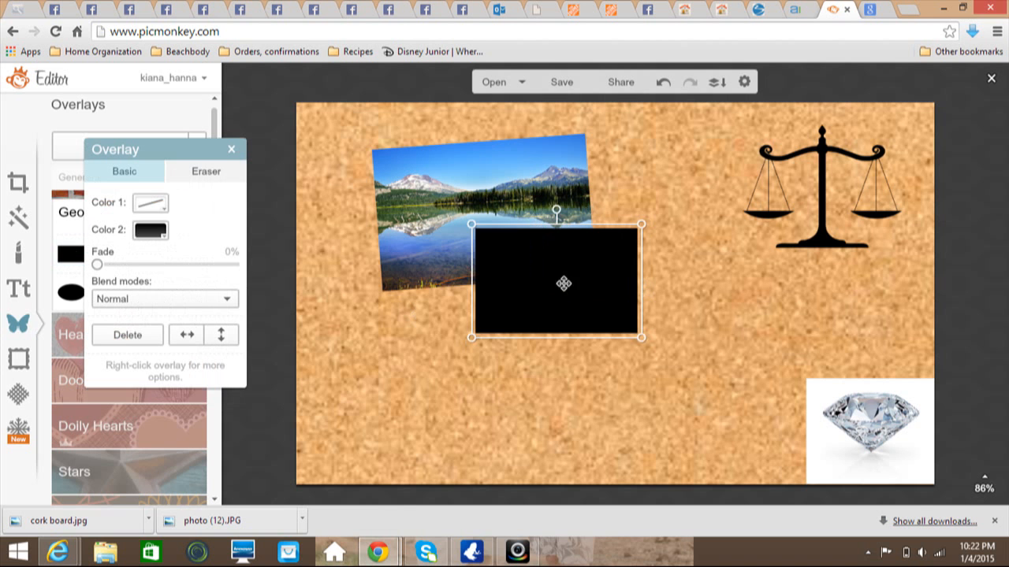
pyautogui.moveTo(564, 284); pyautogui.dragTo(430, 362)
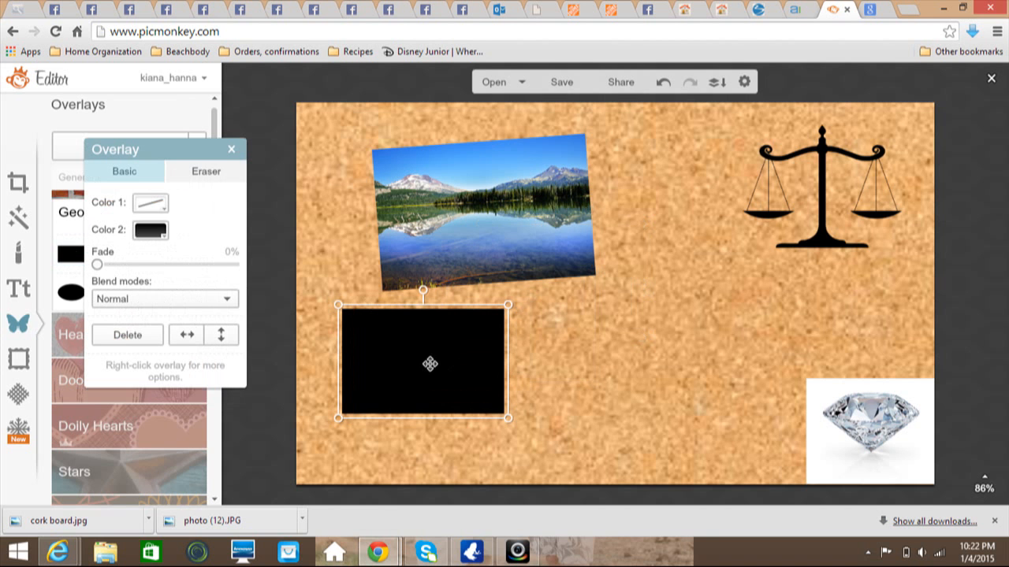
pyautogui.click(155, 237)
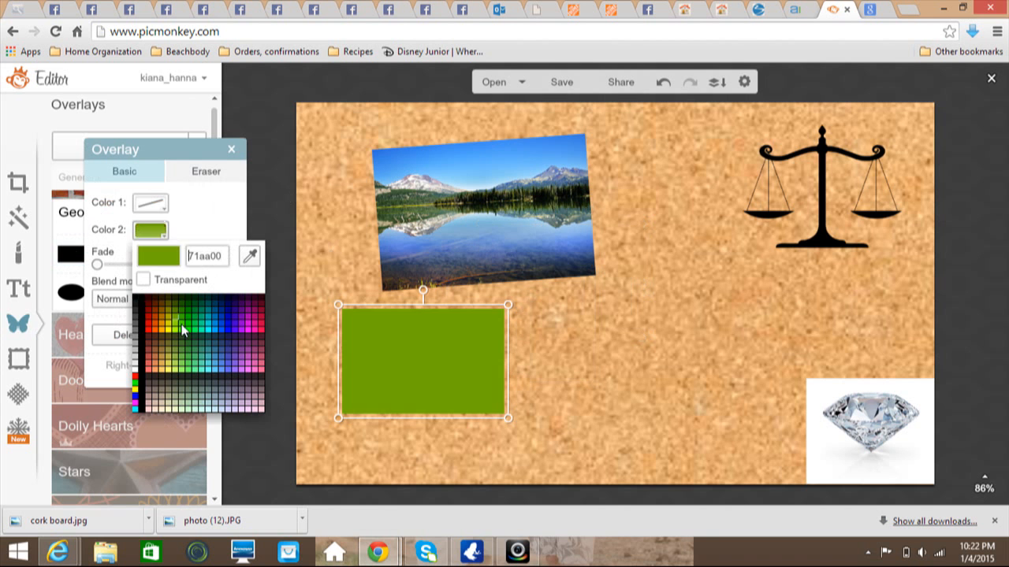
pyautogui.click(228, 370)
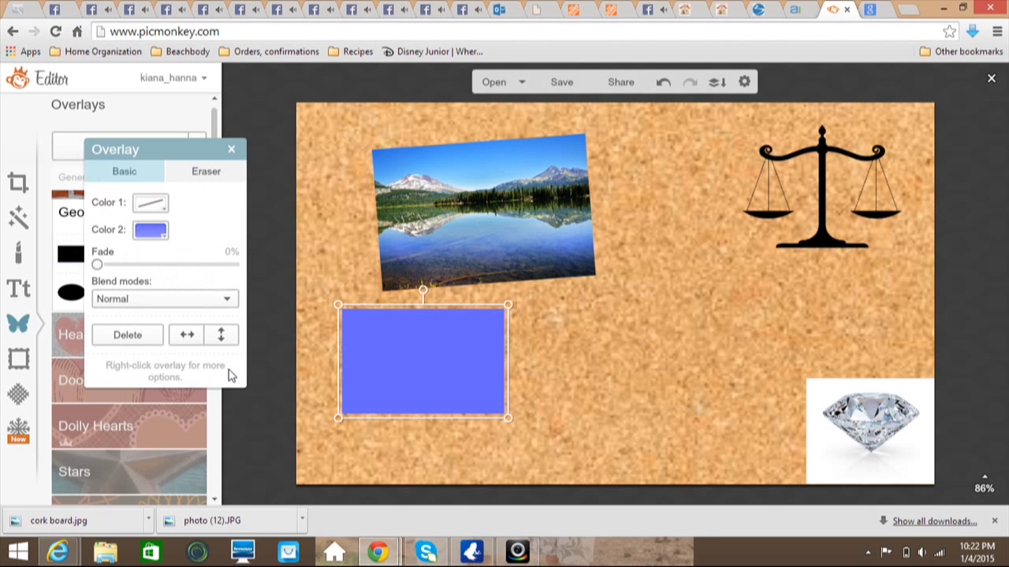
pyautogui.click(257, 134)
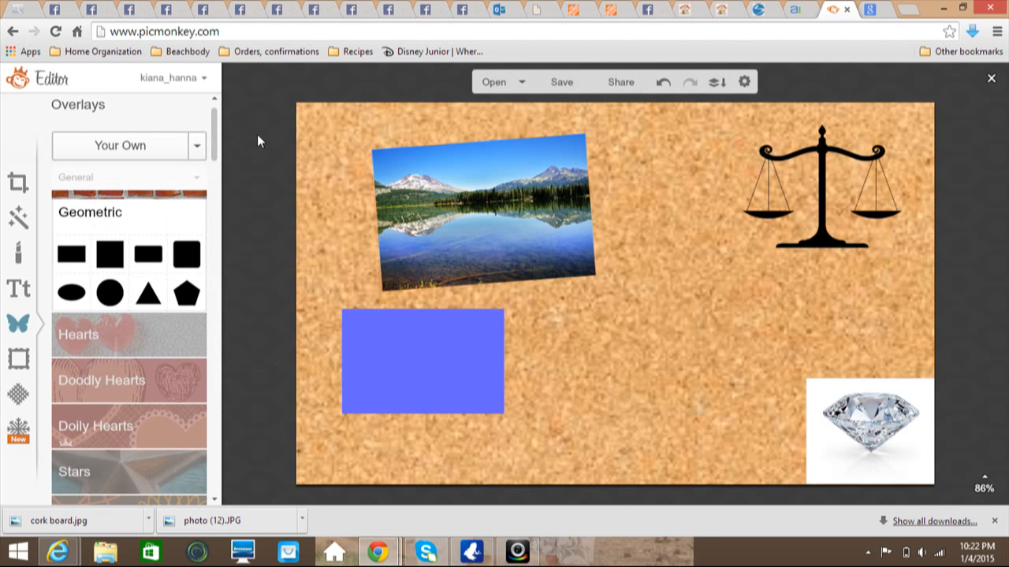
# - Add a solid red heart overlay, shrink and tilt it over the lake picture's lower right corner, and add a pink swirl heart beside it
pyautogui.click(130, 340)
pyautogui.click(150, 303)
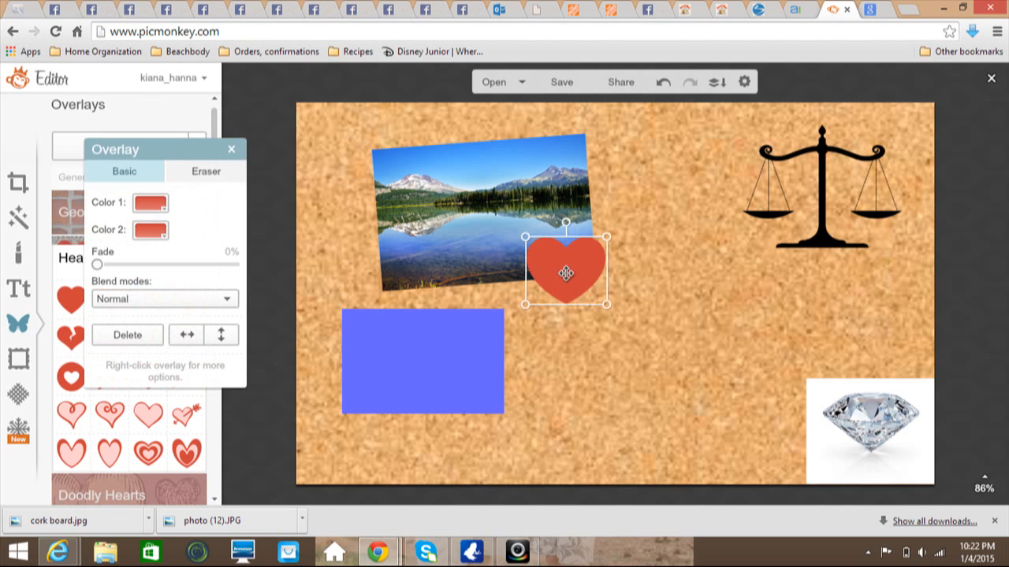
pyautogui.moveTo(607, 234); pyautogui.dragTo(568, 202)
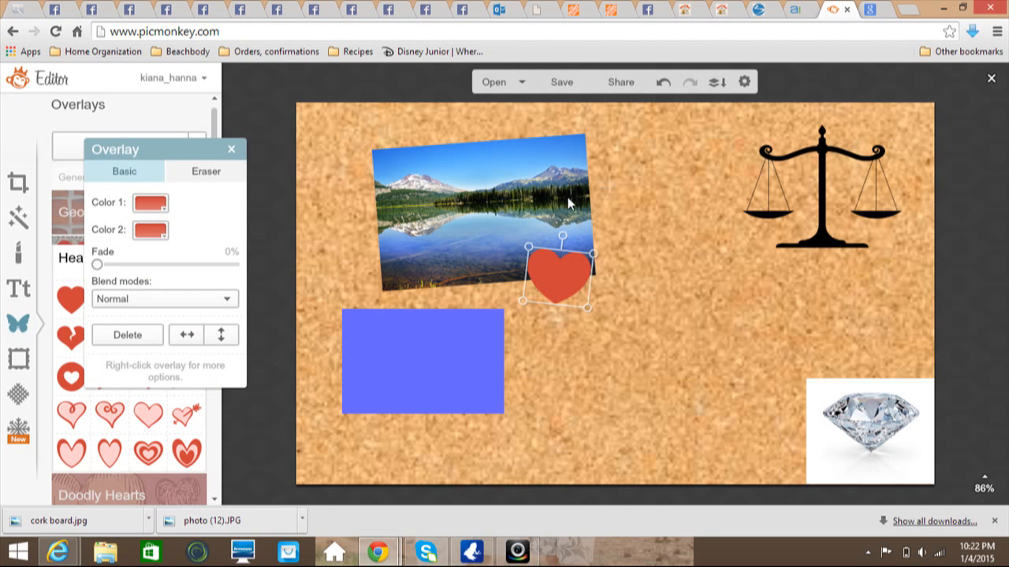
pyautogui.click(232, 150)
pyautogui.click(110, 418)
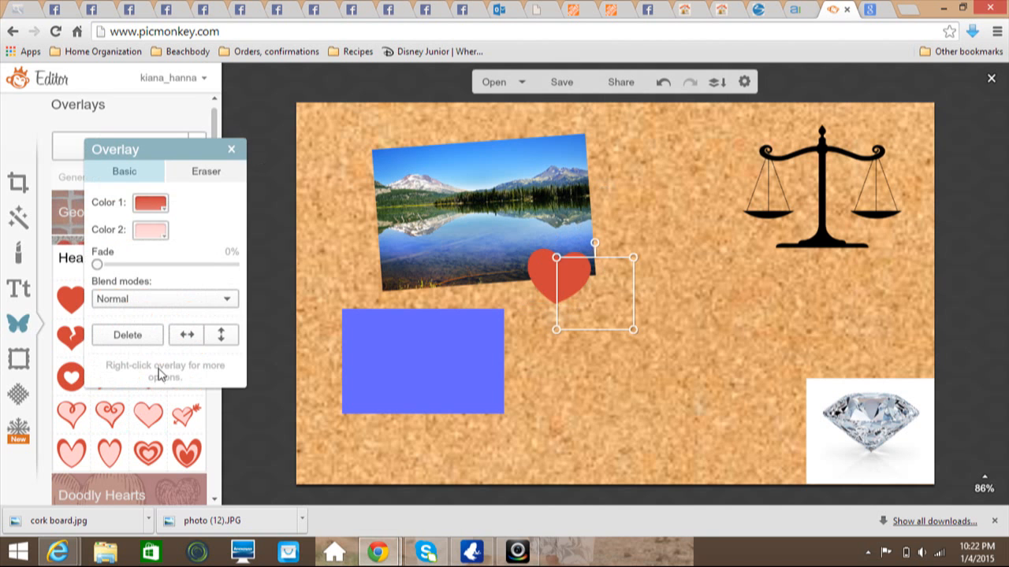
pyautogui.click(235, 147)
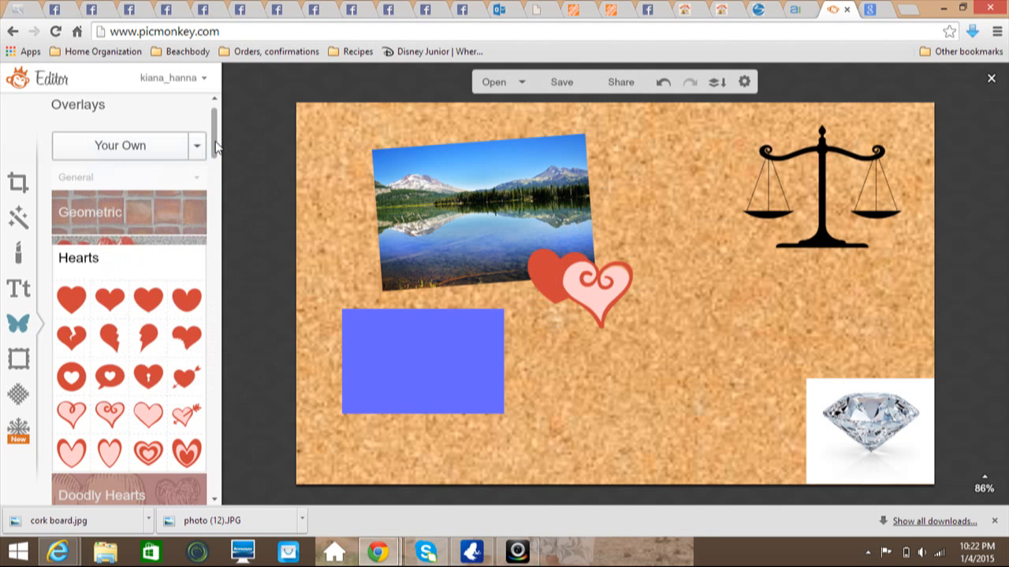
# - Add the round, jagged-edged seal from the Basic Stars overlays, shrink it and place it below the balance scales
pyautogui.scroll(-4, 216, 148)
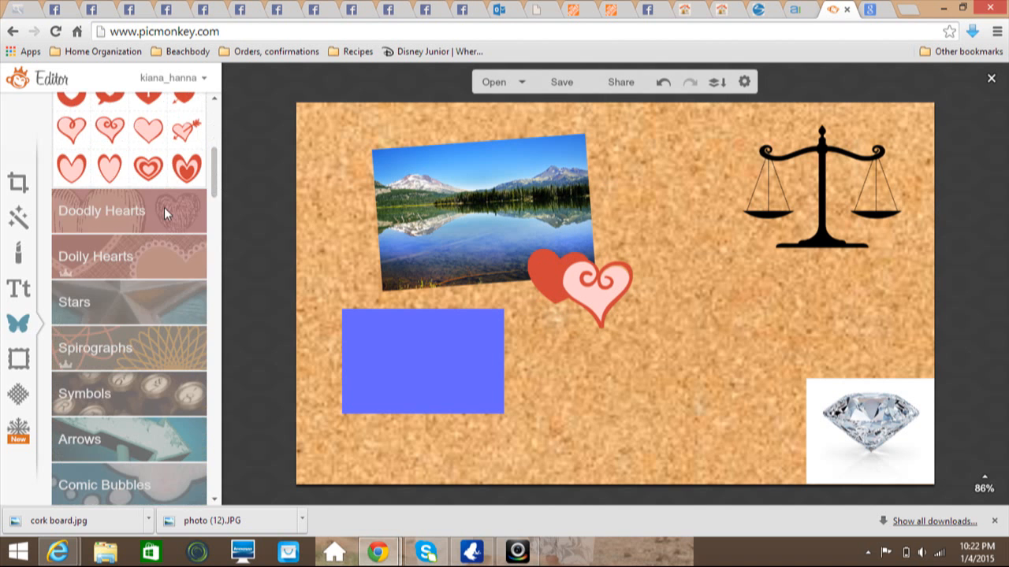
pyautogui.click(117, 300)
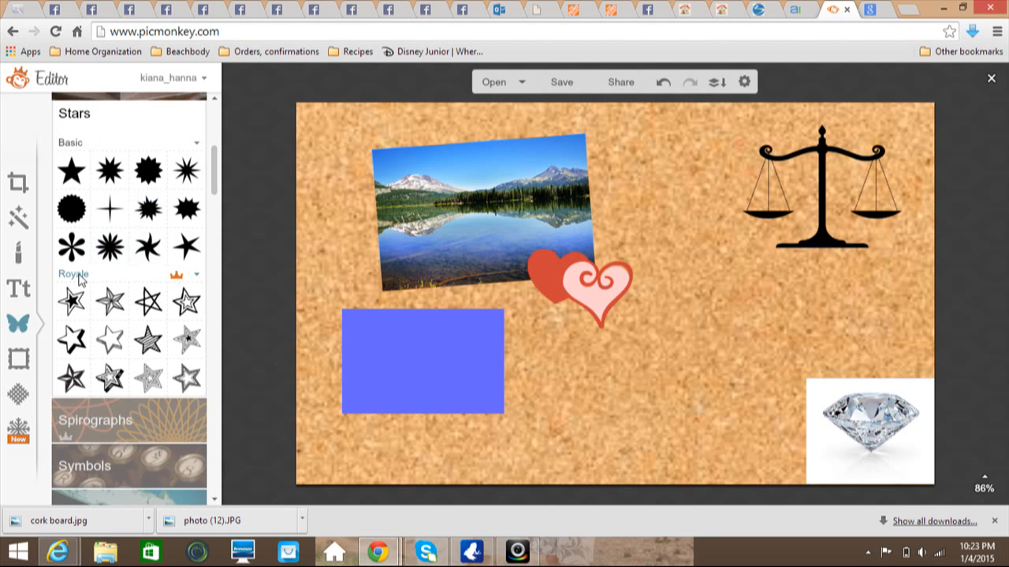
pyautogui.click(71, 207)
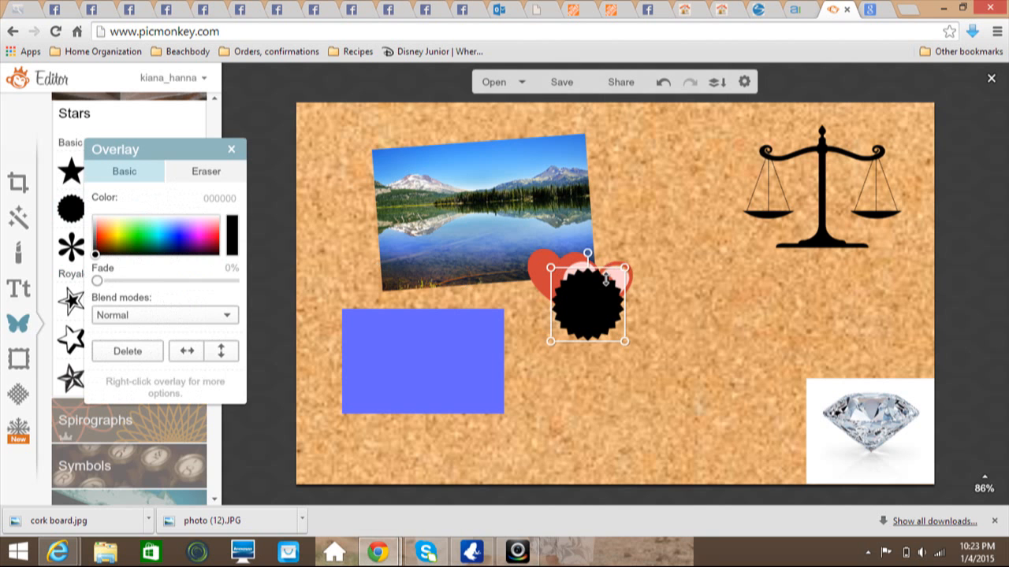
pyautogui.moveTo(624, 268); pyautogui.dragTo(644, 276)
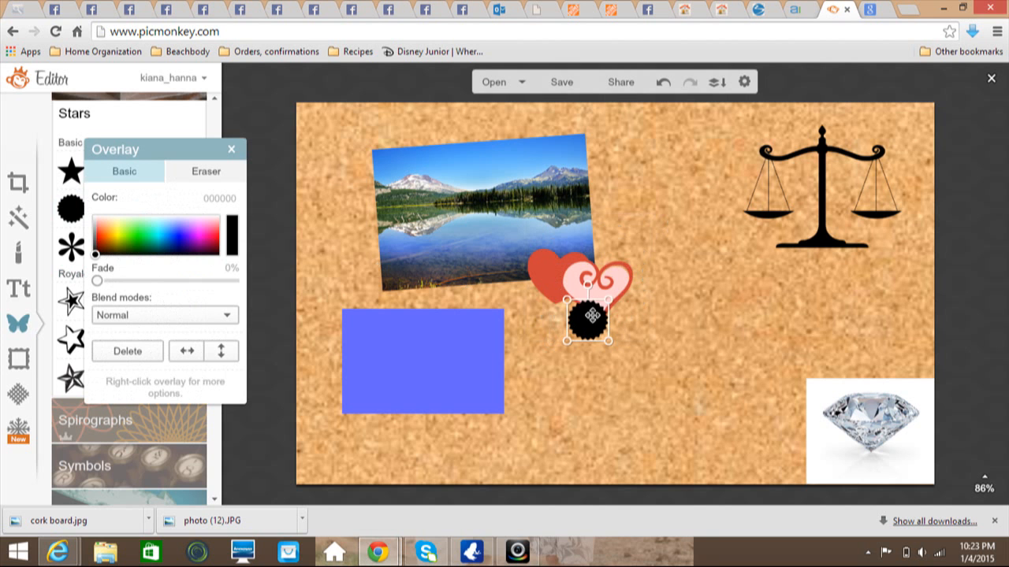
pyautogui.moveTo(589, 316); pyautogui.dragTo(789, 270)
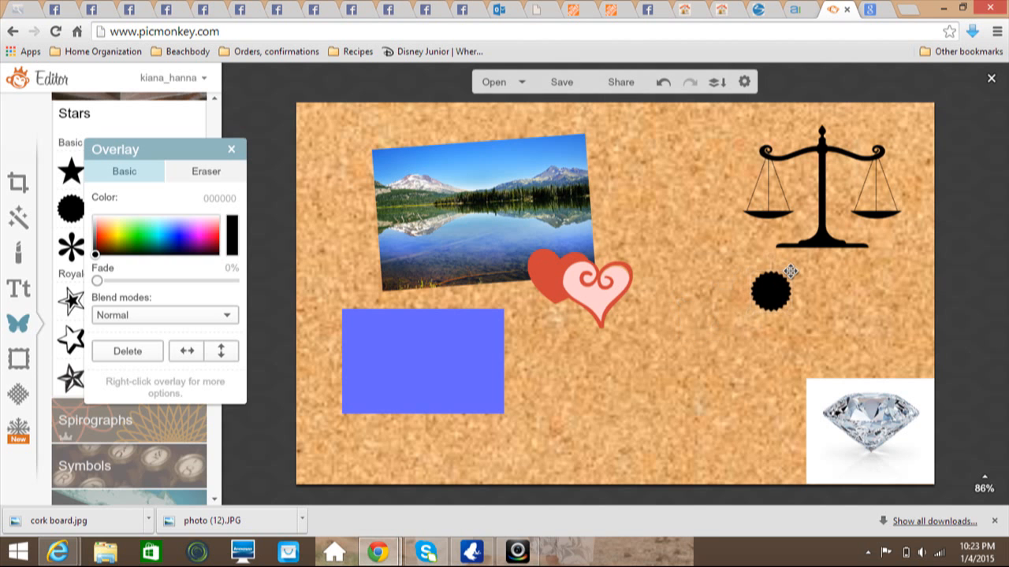
pyautogui.click(231, 149)
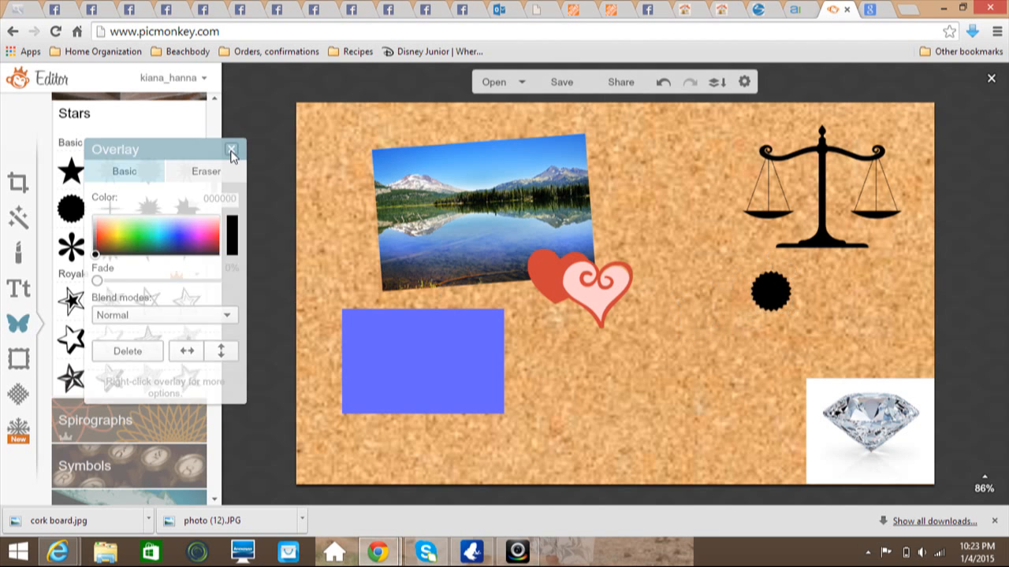
# - Add the thick black notched-tail arrow from the Basic Arrows overlays and rotate it to point up and left at the hearts
pyautogui.moveTo(213, 193); pyautogui.dragTo(215, 246)
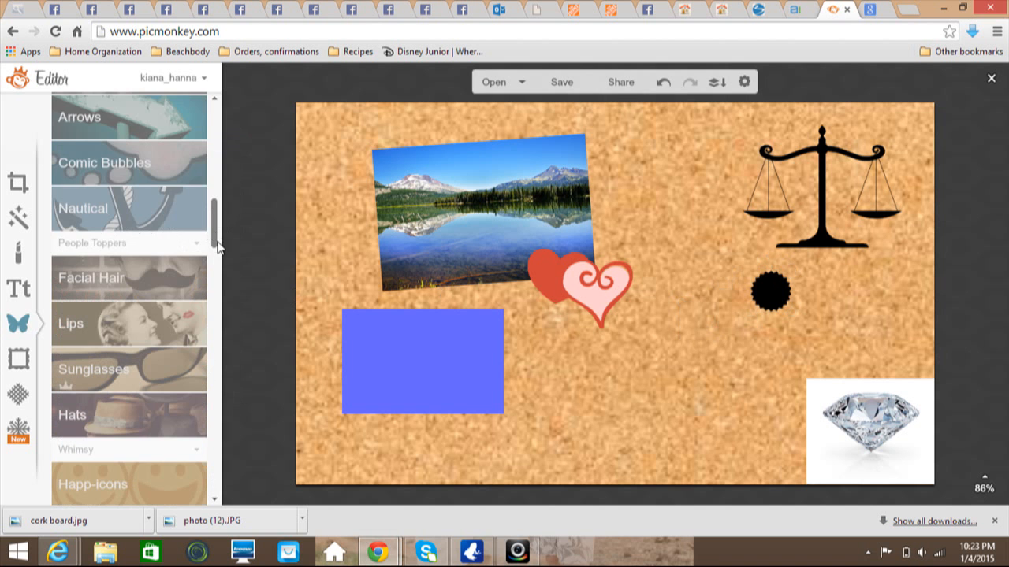
pyautogui.click(153, 122)
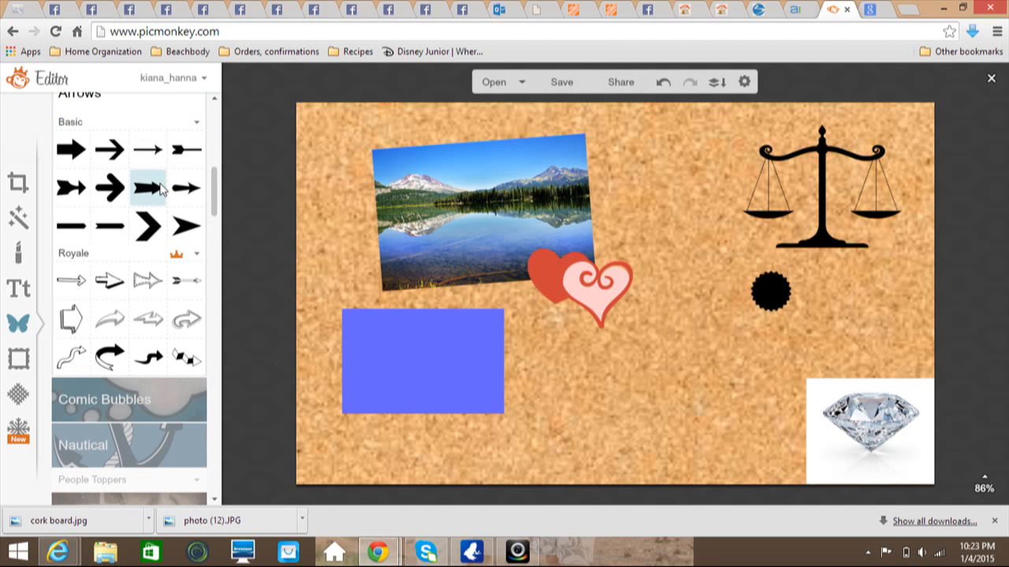
pyautogui.click(160, 188)
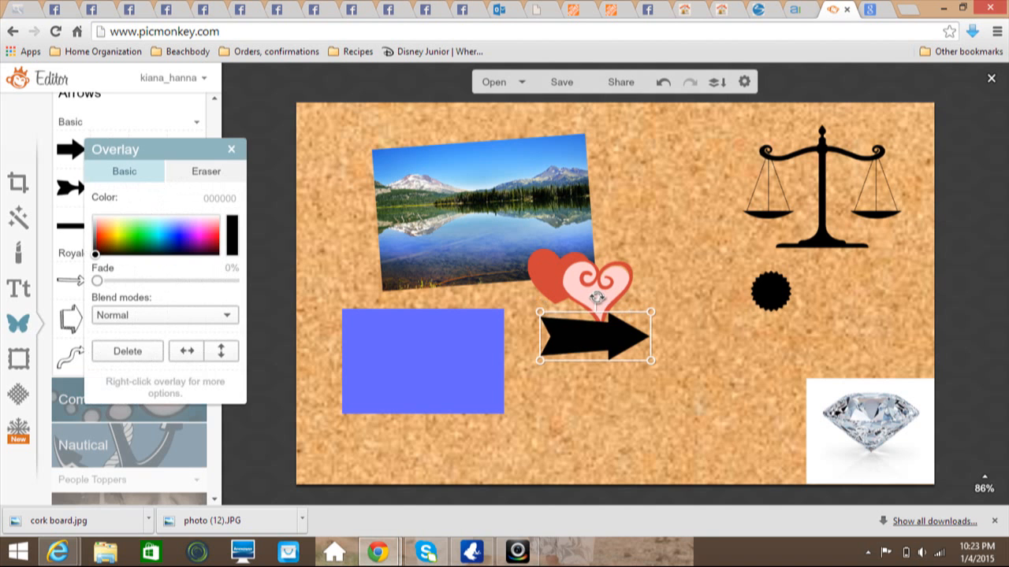
pyautogui.moveTo(597, 297); pyautogui.dragTo(560, 362)
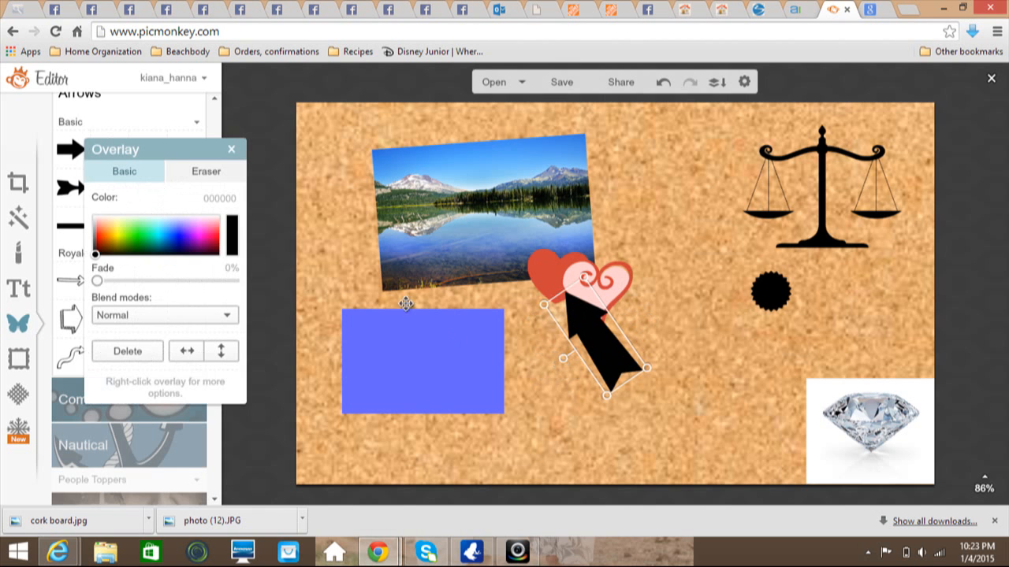
pyautogui.click(231, 149)
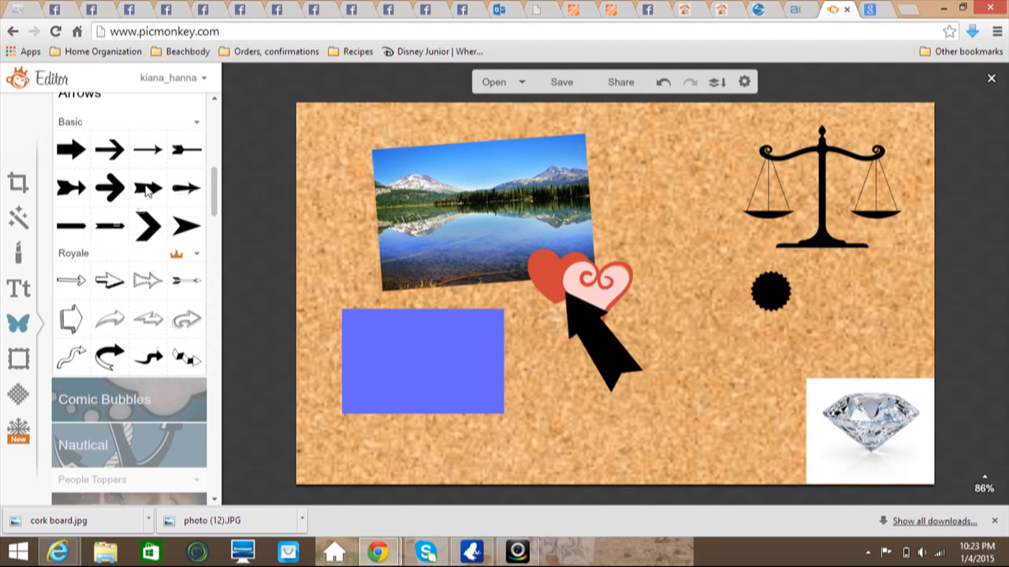
# - Add a text box below the arrow on the cork board with the text "10 star diamond"
pyautogui.click(19, 290)
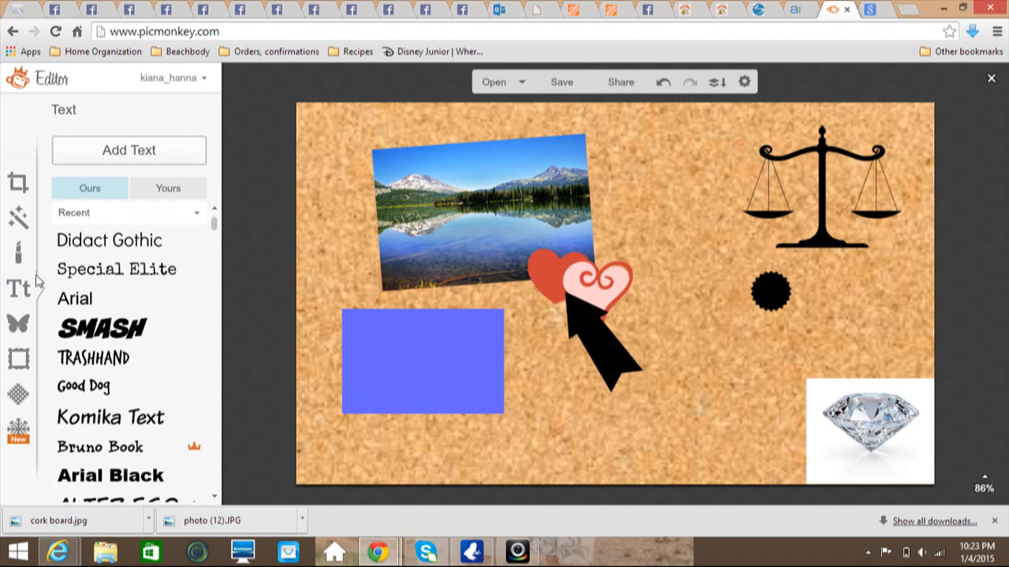
pyautogui.click(140, 151)
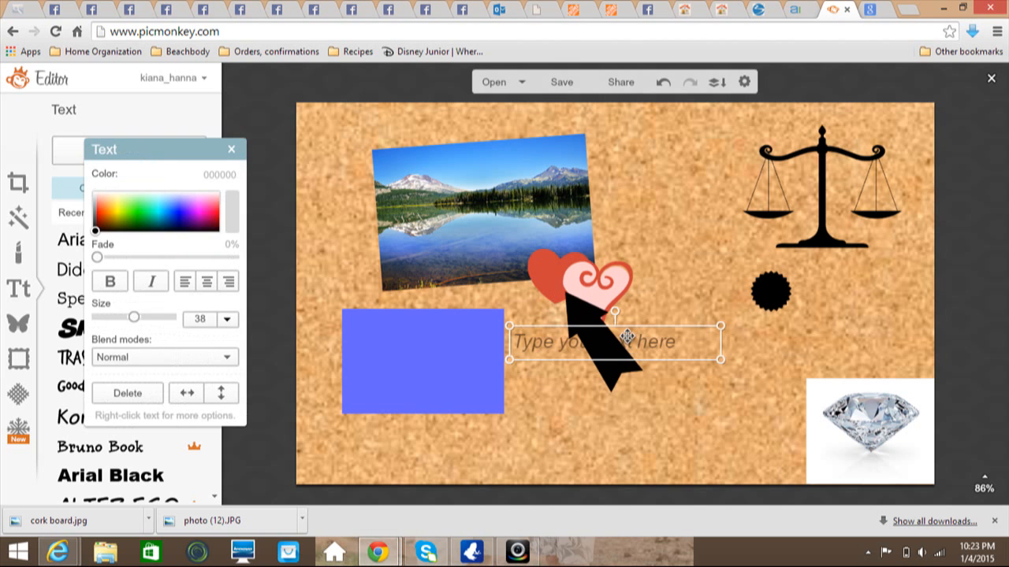
pyautogui.moveTo(626, 336); pyautogui.dragTo(633, 422)
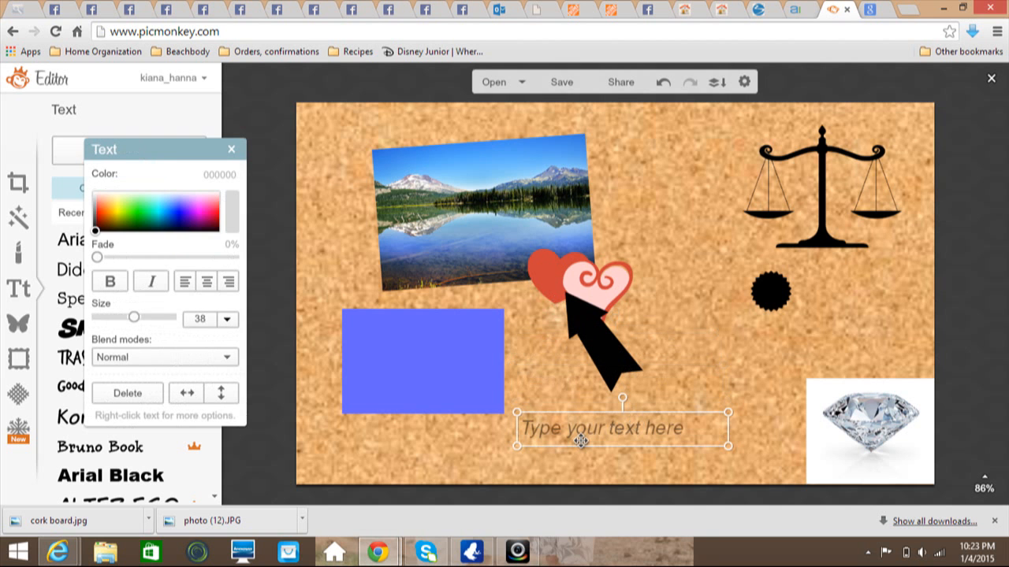
pyautogui.click(578, 439)
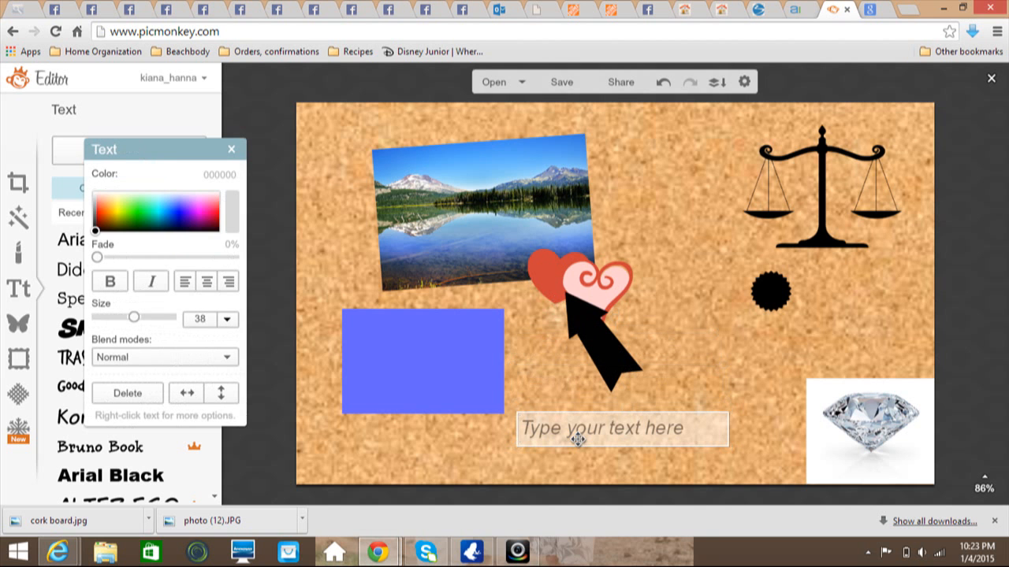
pyautogui.write('10 star diamond')
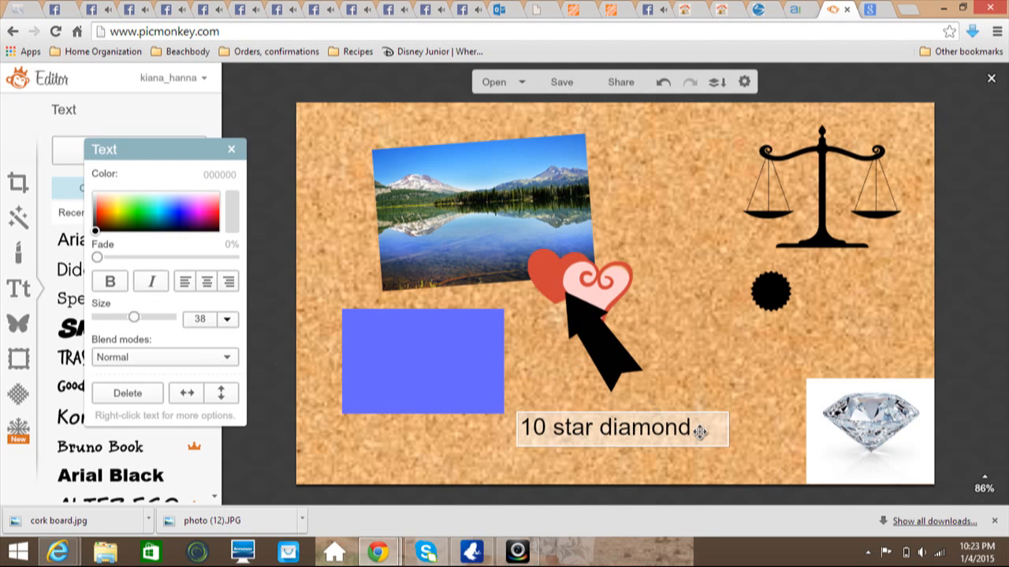
# - Set the "10 star diamond" text to size 53, try several fonts and apply Good Dog
pyautogui.moveTo(699, 430); pyautogui.dragTo(520, 426)
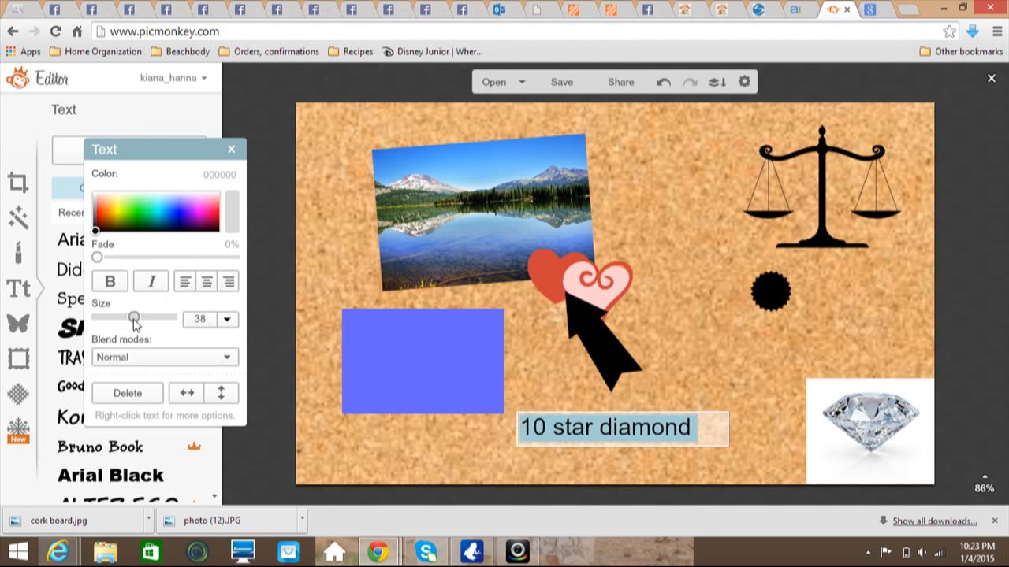
pyautogui.moveTo(134, 323)
pyautogui.mouseDown()
pyautogui.moveTo(120, 323)
pyautogui.moveTo(144, 327)
pyautogui.mouseUp()
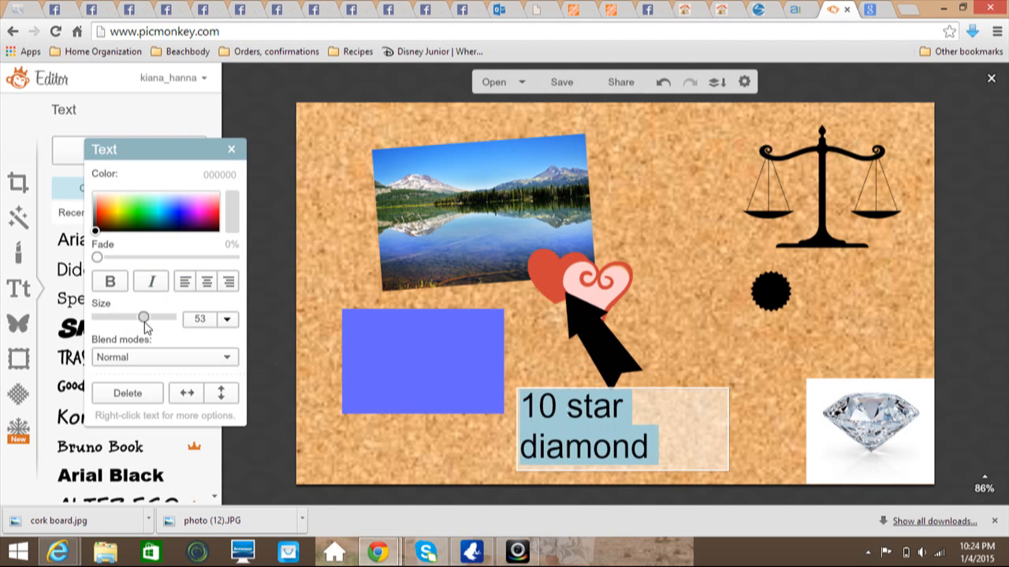
pyautogui.click(77, 272)
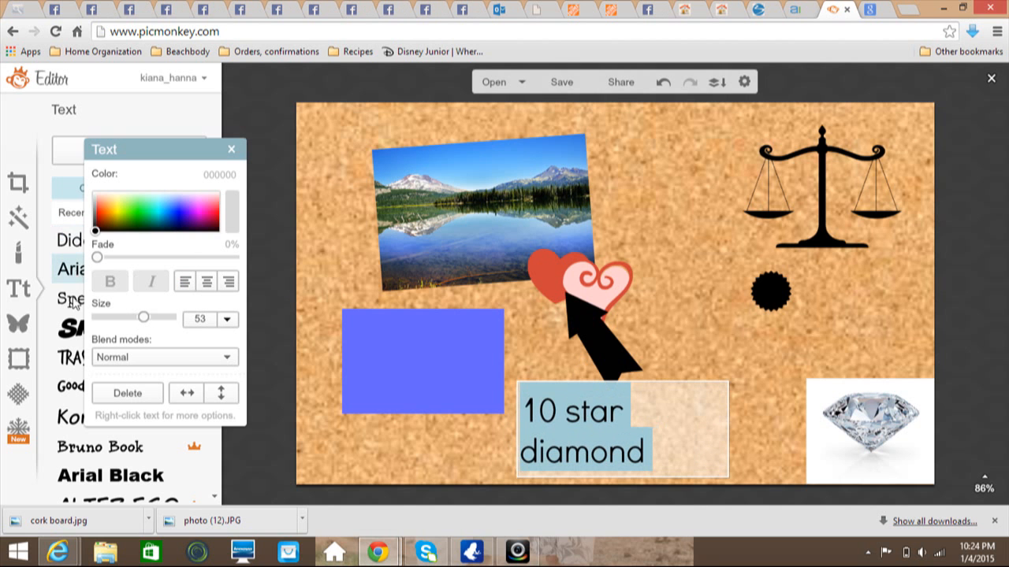
pyautogui.click(73, 302)
pyautogui.click(73, 330)
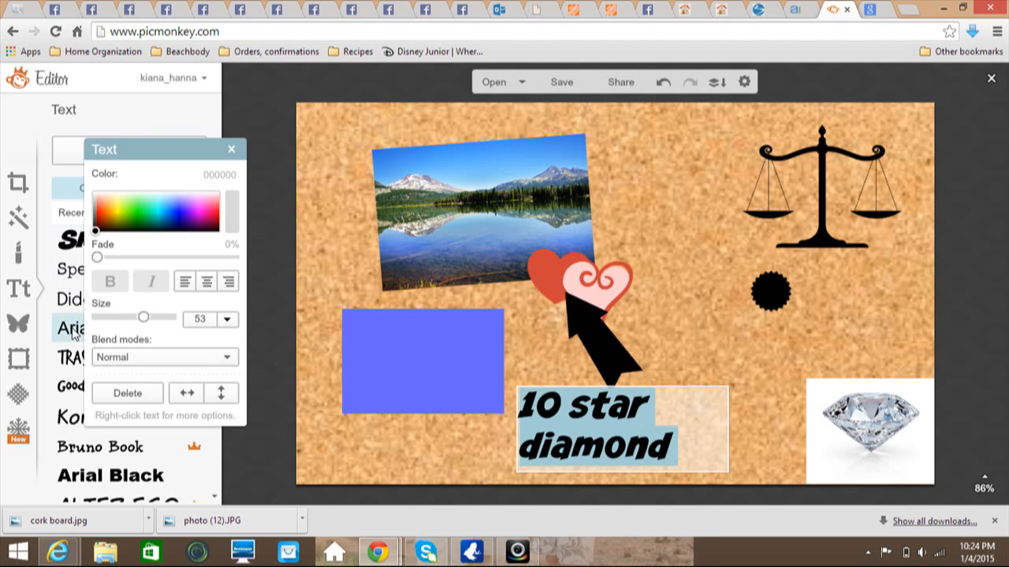
pyautogui.click(76, 367)
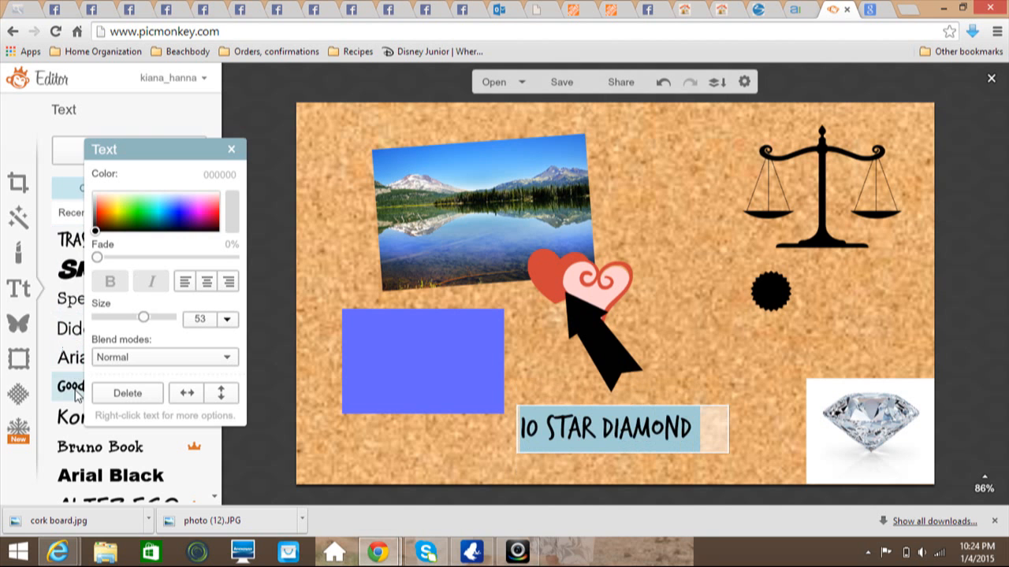
pyautogui.click(71, 388)
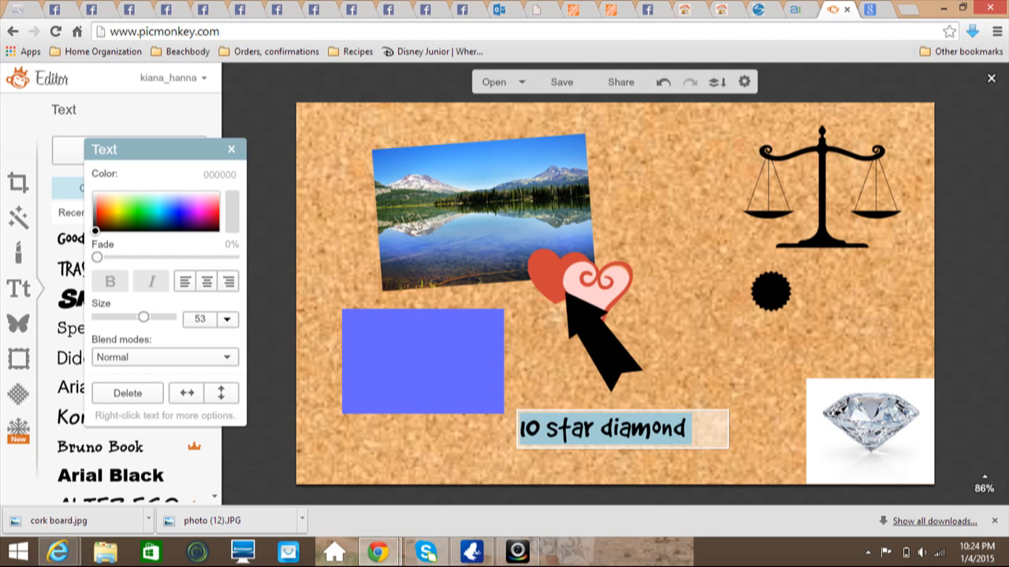
# - Shrink the "10 star diamond" text to size 33 and place it inside the diamond picture, below the gem
pyautogui.click(700, 455)
pyautogui.moveTo(683, 435); pyautogui.dragTo(885, 471)
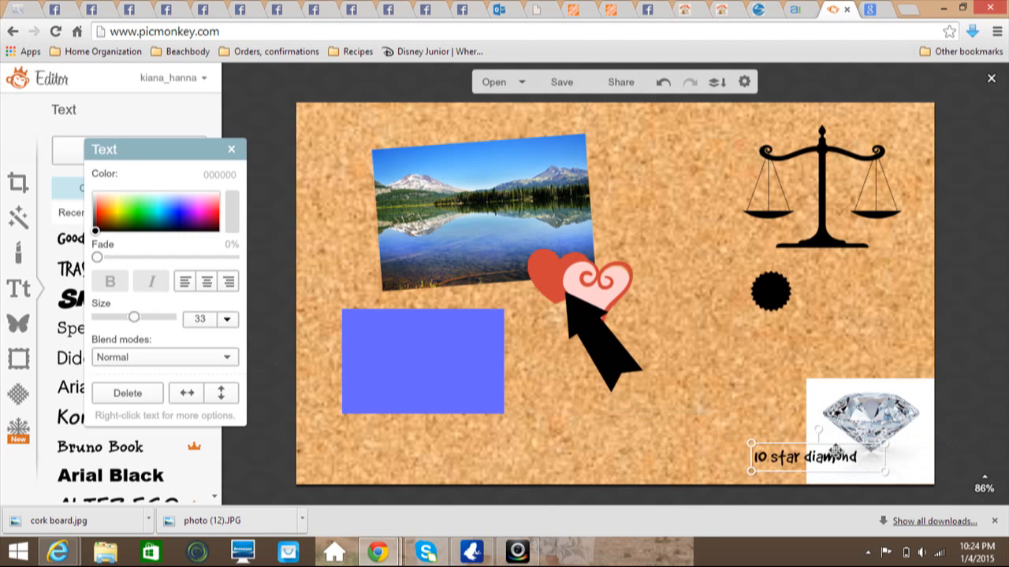
pyautogui.moveTo(835, 451); pyautogui.dragTo(893, 457)
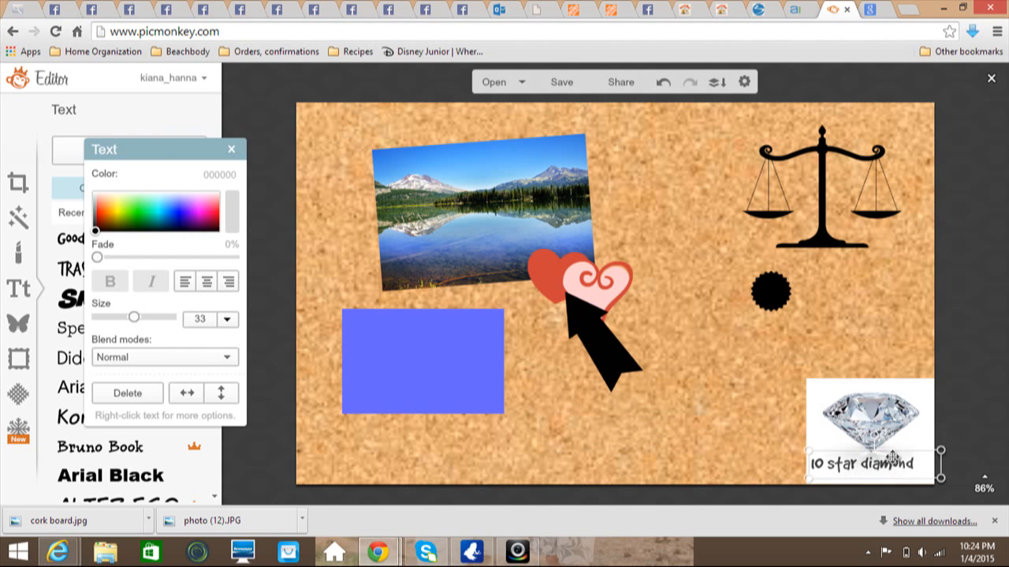
pyautogui.click(696, 383)
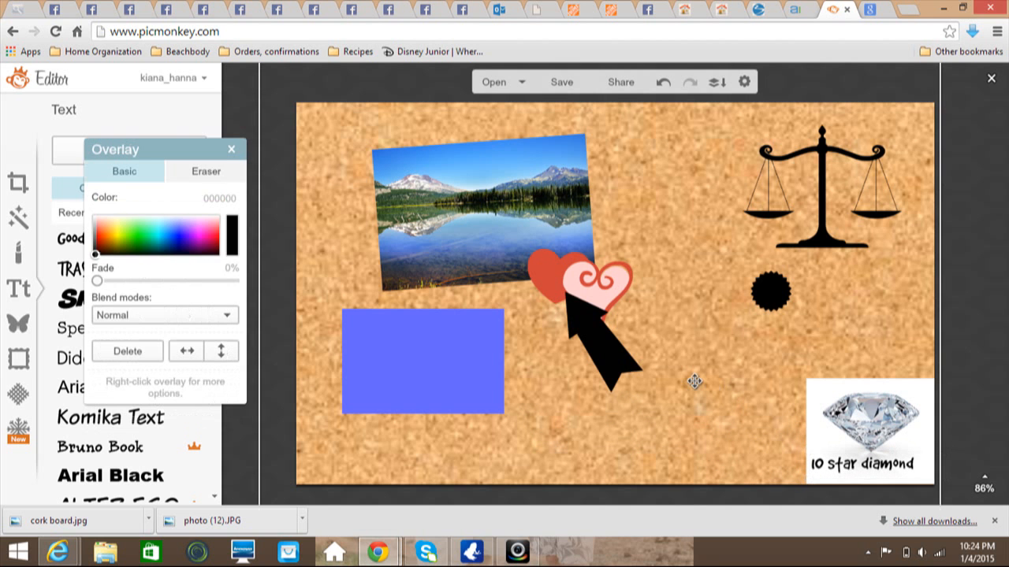
pyautogui.click(231, 149)
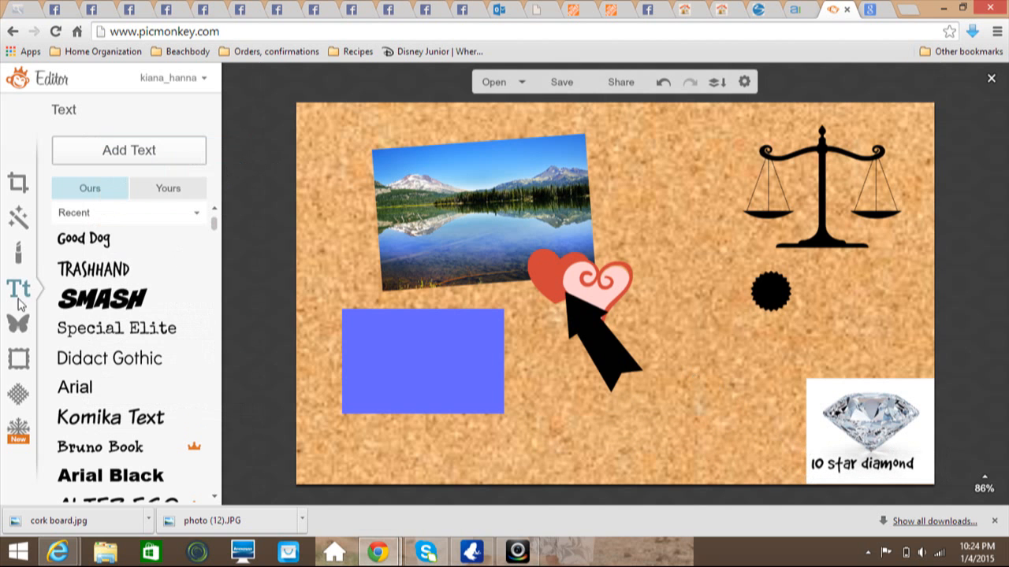
# - Add the upper right Sparkle Stars overlay over the black arrow on the cork board
pyautogui.click(19, 323)
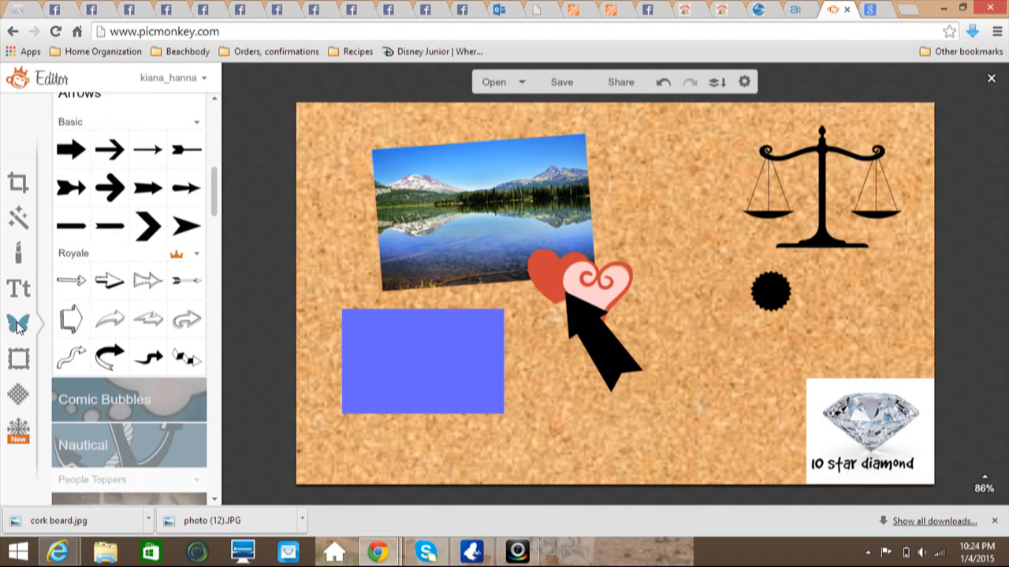
pyautogui.moveTo(216, 194); pyautogui.dragTo(234, 289)
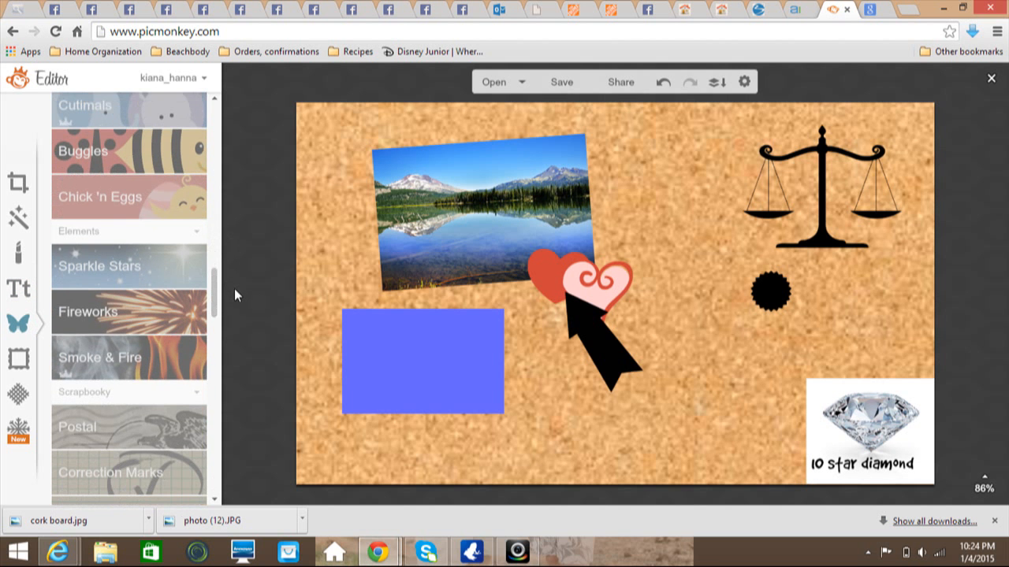
pyautogui.click(176, 264)
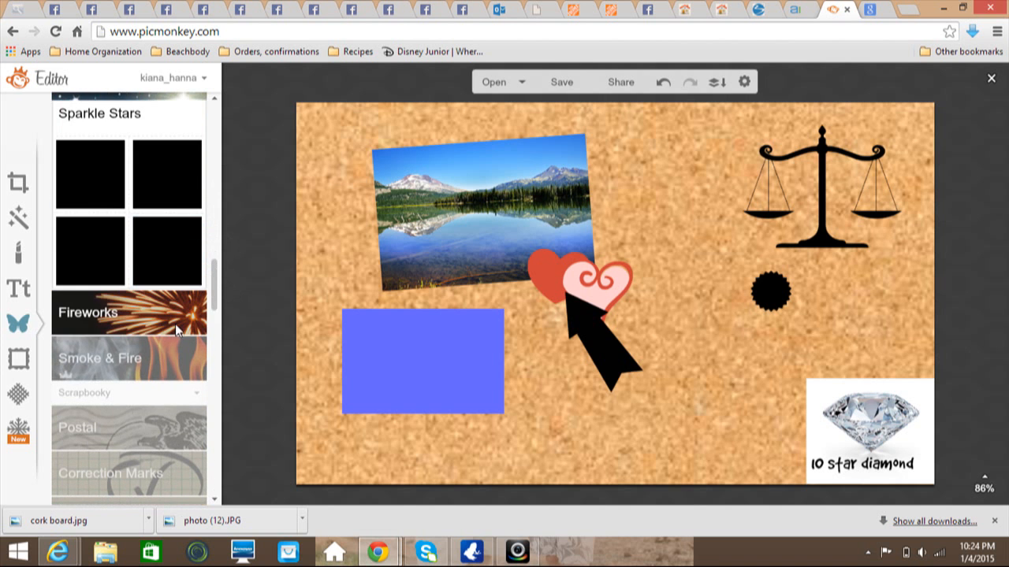
pyautogui.click(184, 193)
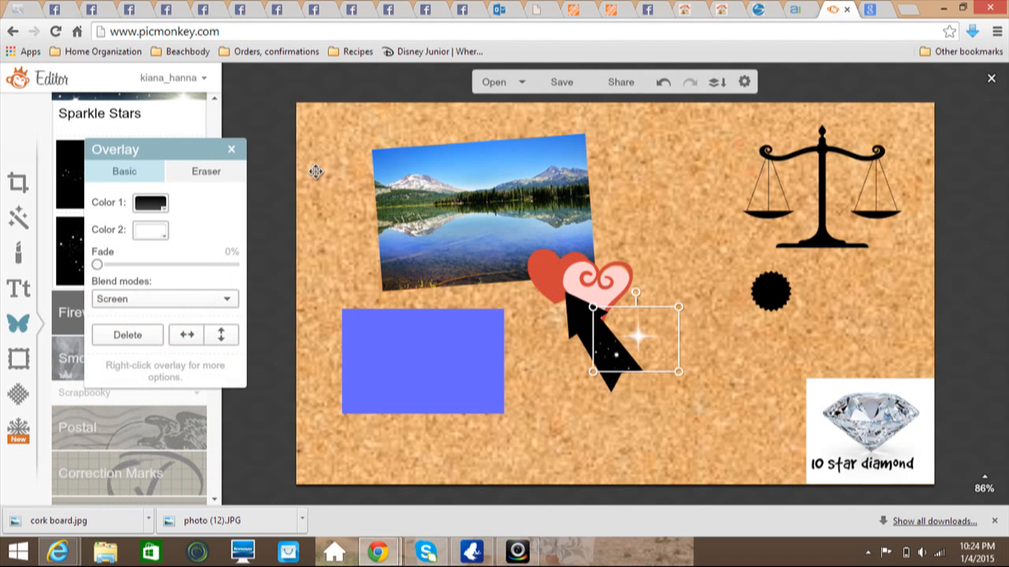
pyautogui.click(262, 127)
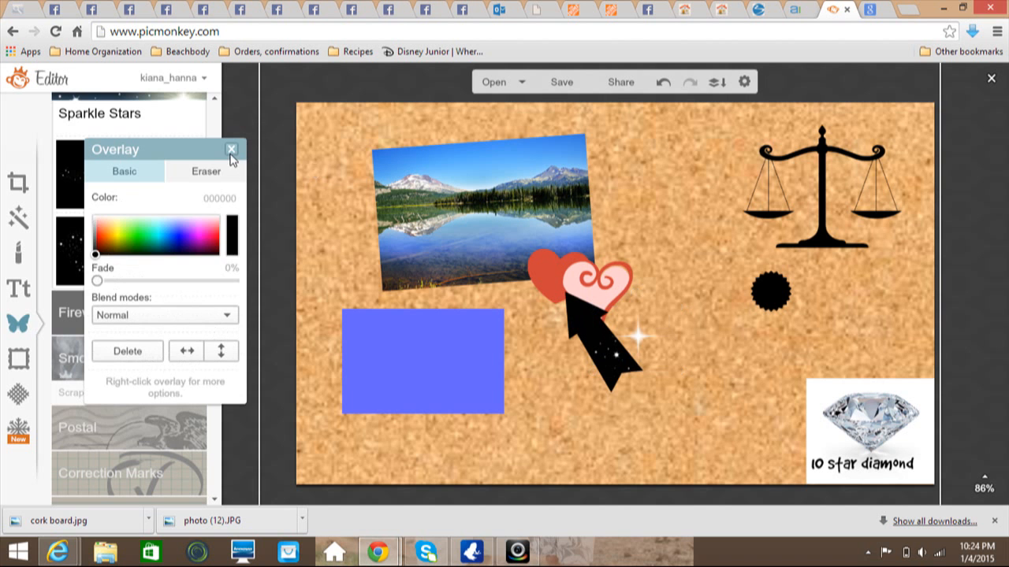
# - Close the overlay settings, start adding an own picture as an overlay and open the computer's Pictures folder
pyautogui.click(231, 151)
pyautogui.moveTo(213, 264); pyautogui.dragTo(213, 118)
pyautogui.click(119, 151)
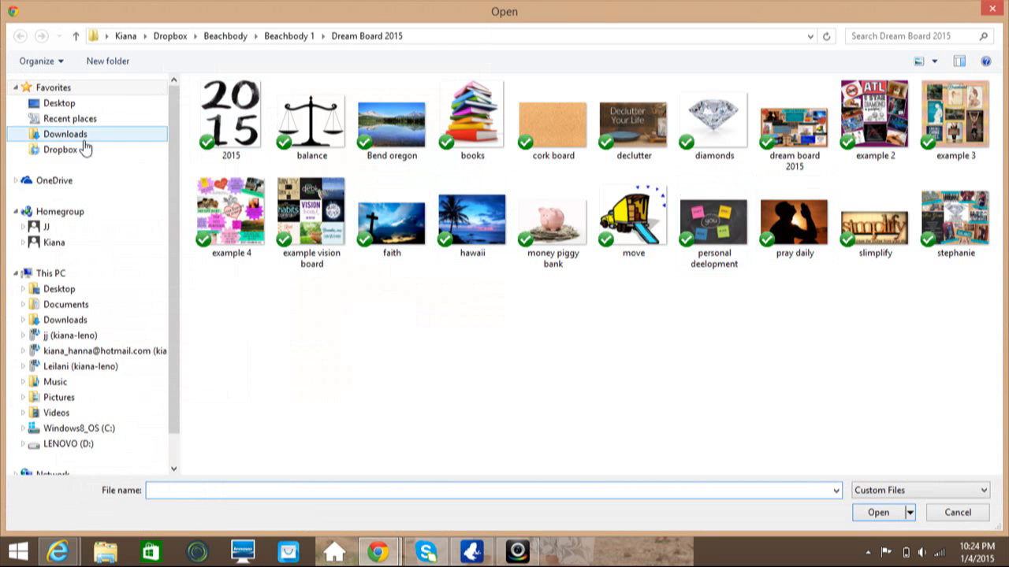
pyautogui.click(70, 398)
# - Browse the Pictures subfolders and look through the photos in the Beachbody folder
pyautogui.click(71, 391)
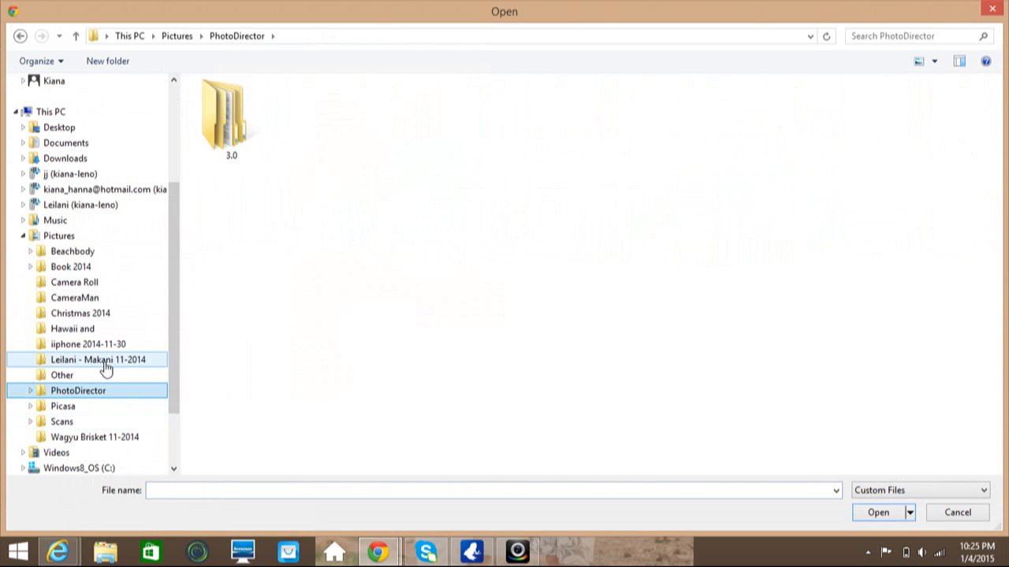
pyautogui.scroll(-1, 172, 402)
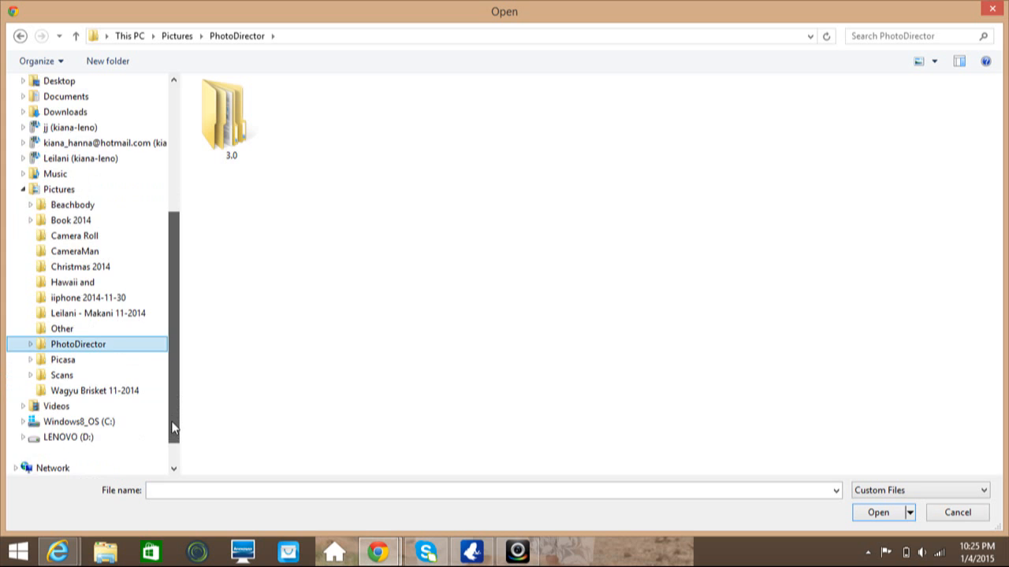
pyautogui.scroll(1, 172, 414)
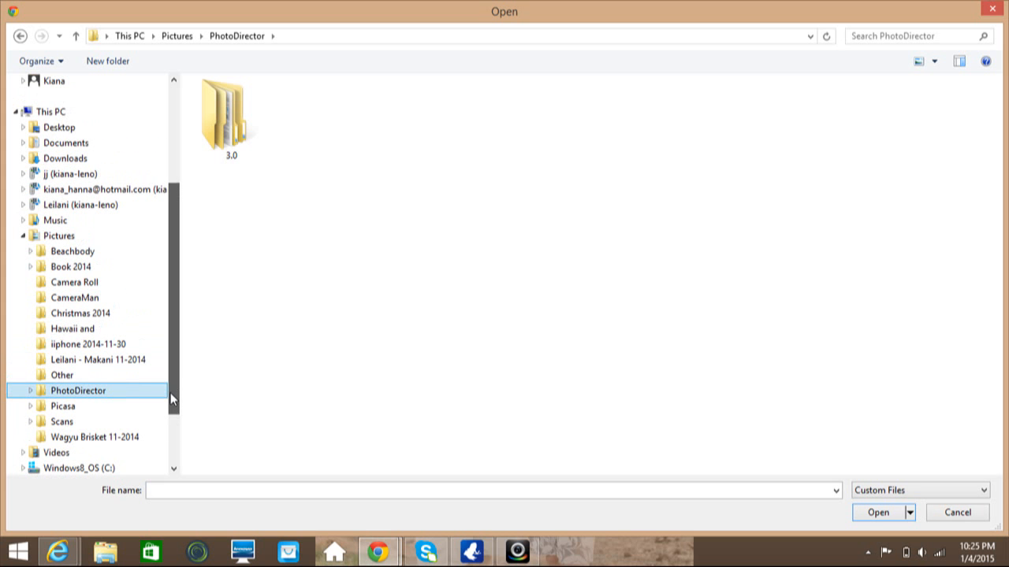
pyautogui.click(69, 250)
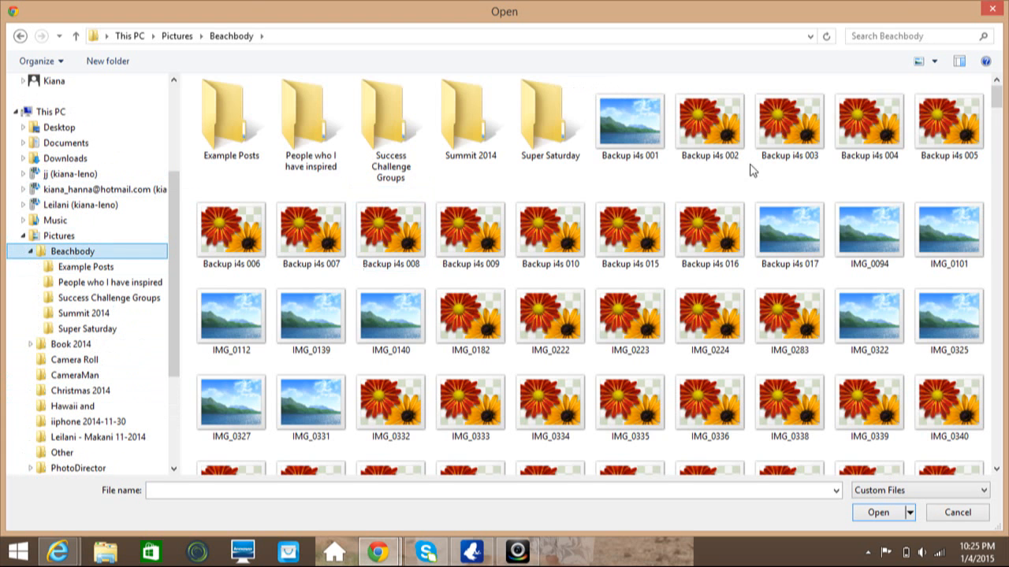
pyautogui.moveTo(999, 104); pyautogui.dragTo(999, 158)
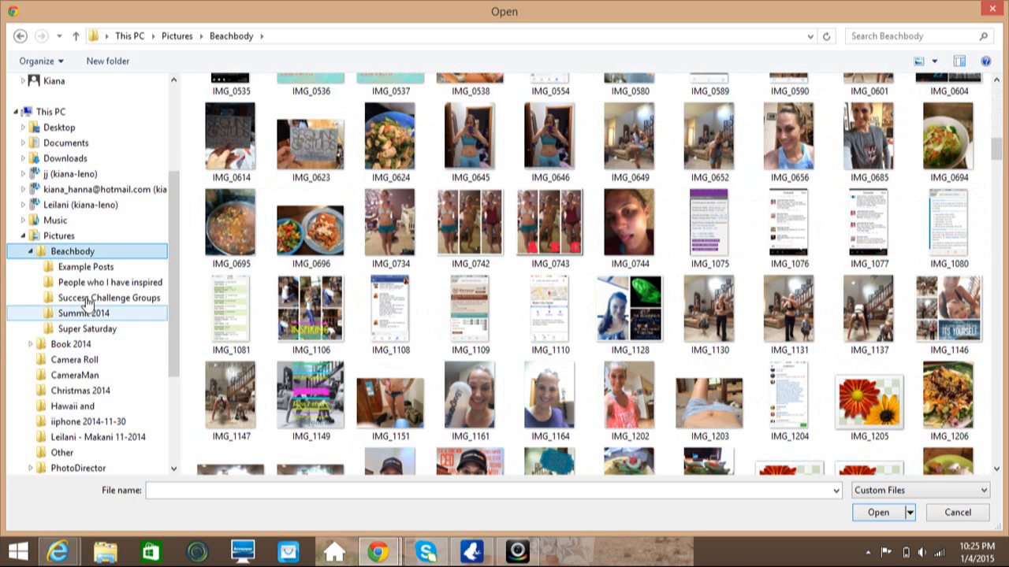
pyautogui.scroll(-1, 176, 290)
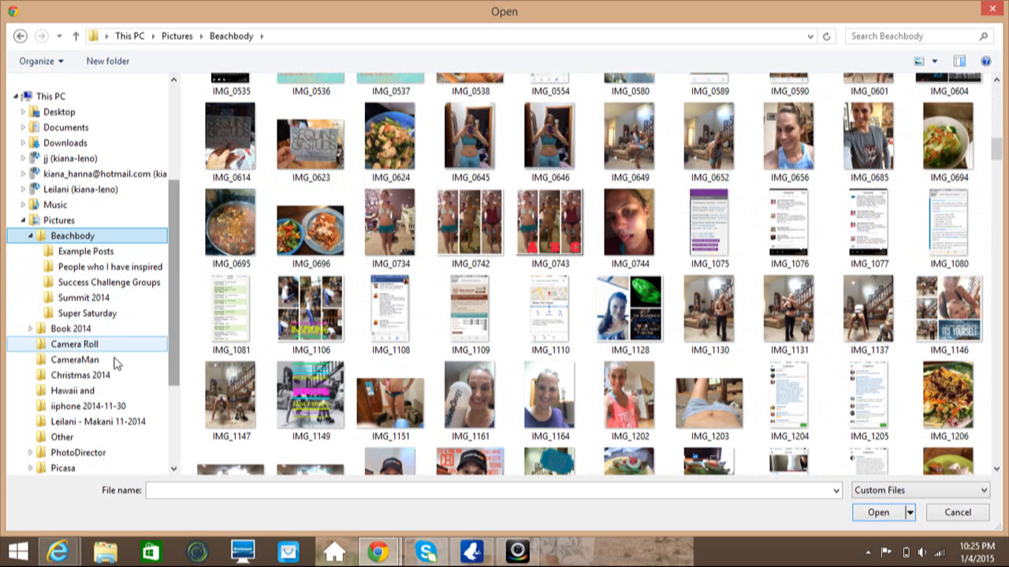
# - Add the photo IMG_7838 from the "Hawaii and" pictures folder as an overlay on the cork board
pyautogui.click(99, 390)
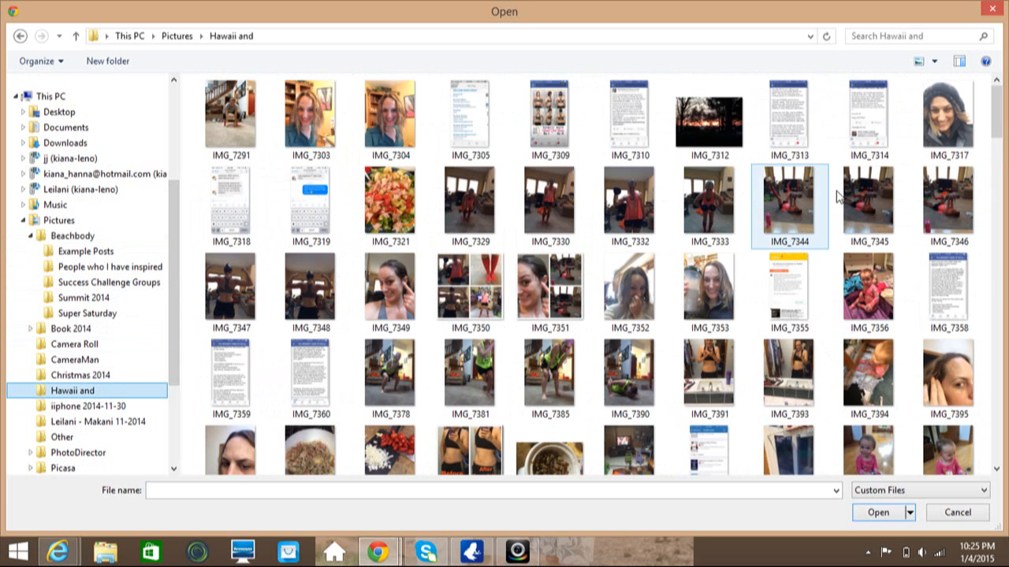
pyautogui.click(997, 270)
pyautogui.moveTo(997, 270); pyautogui.dragTo(1001, 459)
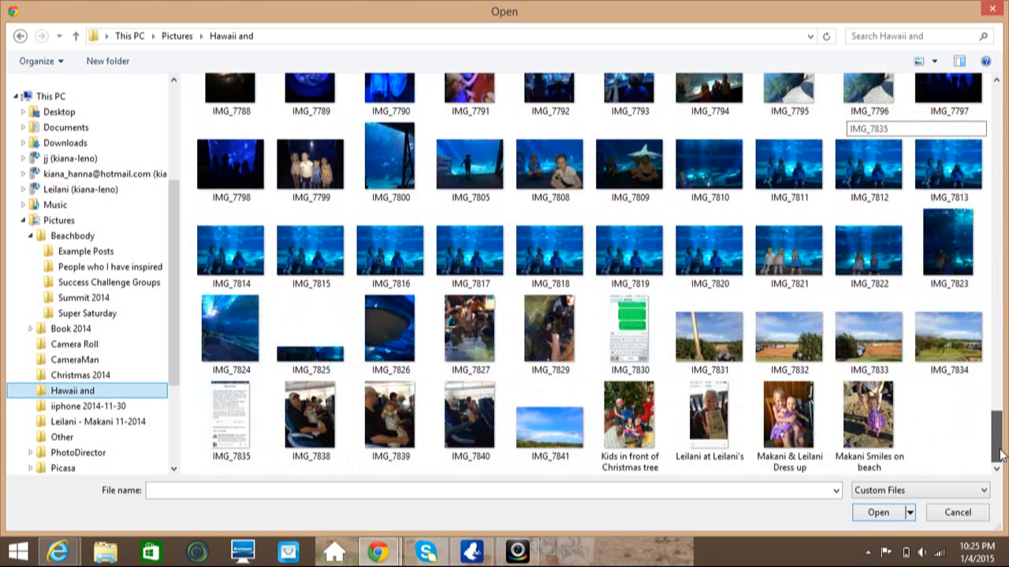
pyautogui.click(337, 423)
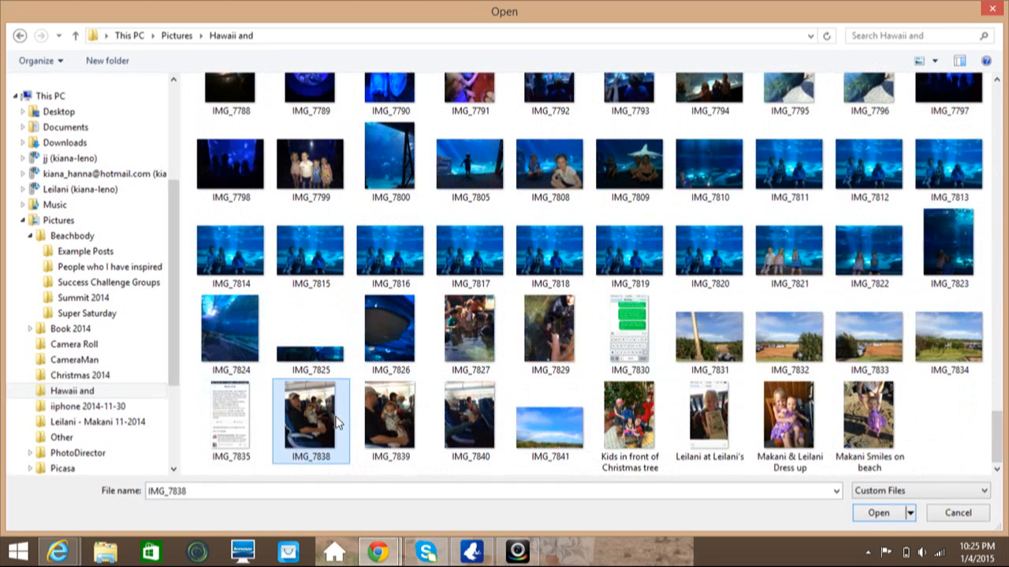
pyautogui.doubleClick(338, 423)
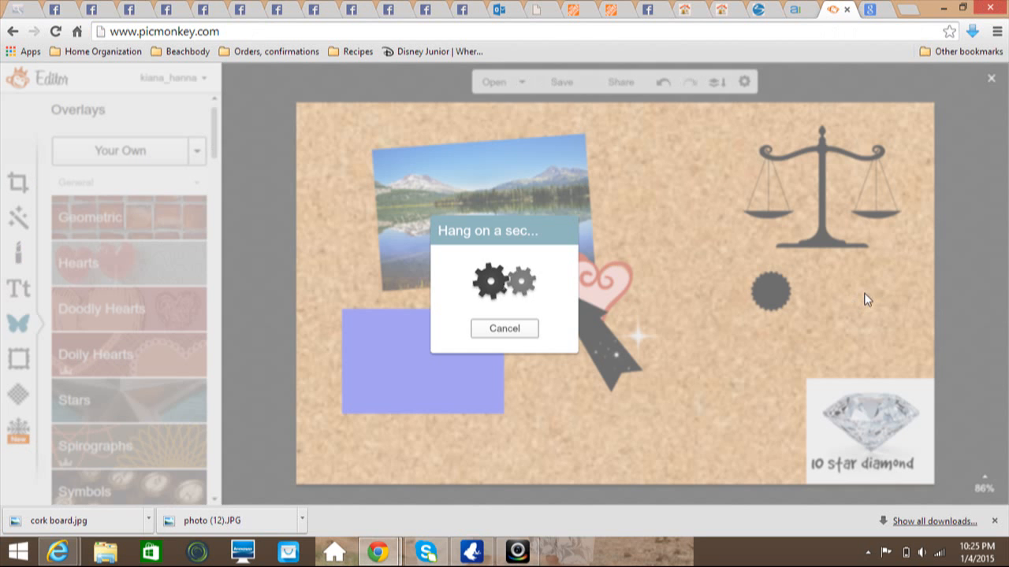